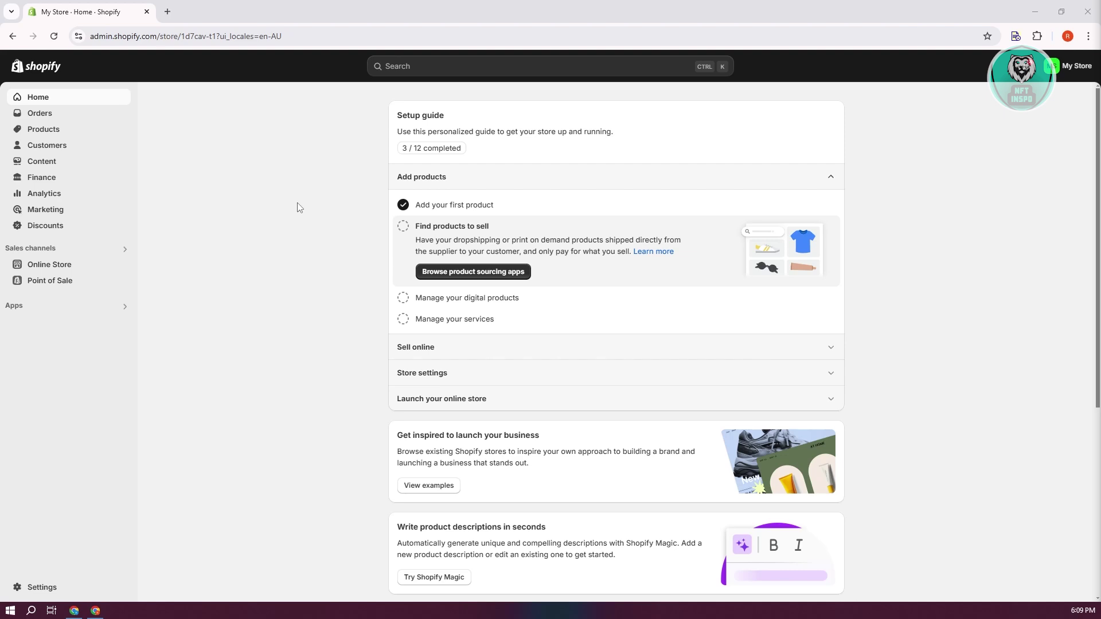
Open Shopify's store Settings from the bottom of the left sidebar.
left_click(40, 587)
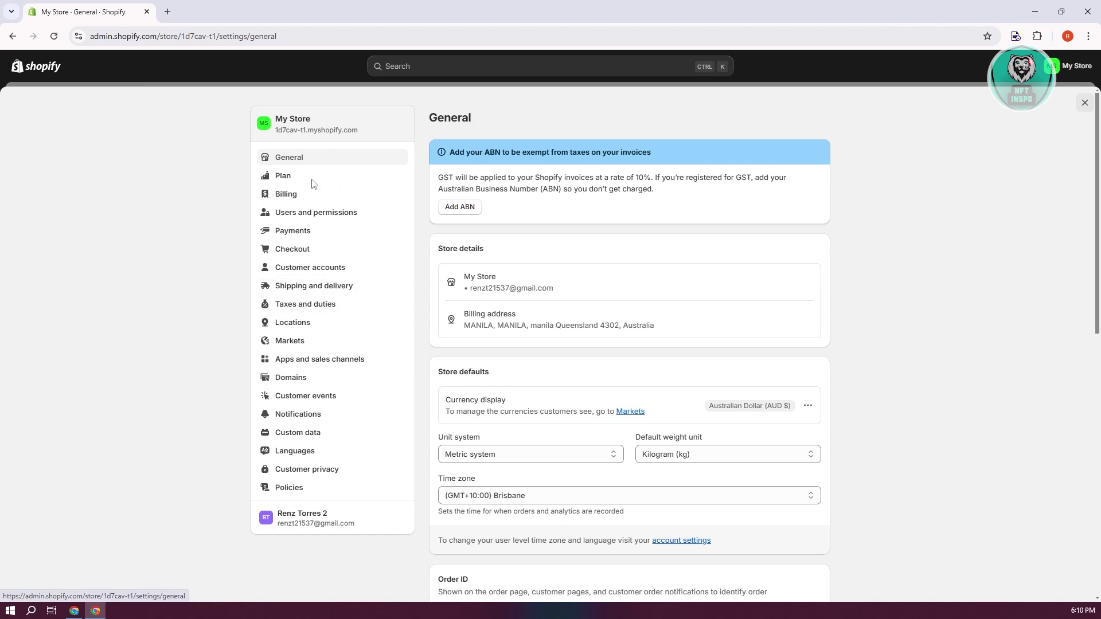
Open the Shipping and delivery section of the store settings.
left_click(325, 286)
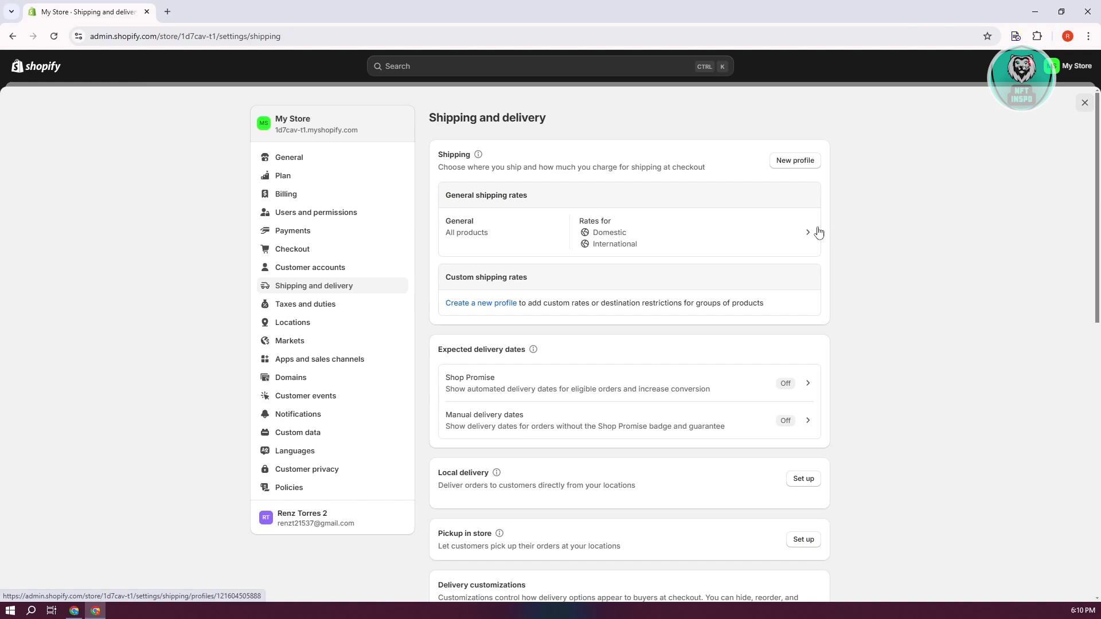
Open the General shipping profile and show the actions for its $20.00 Standard International rate.
left_click(742, 238)
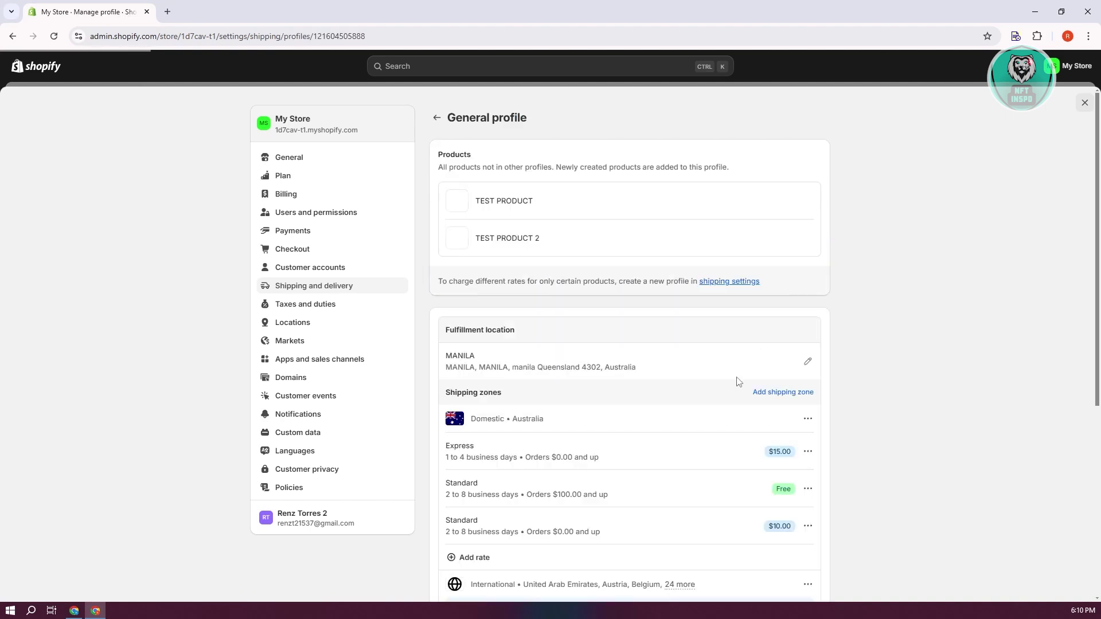
scroll(959, 395, "down", 1)
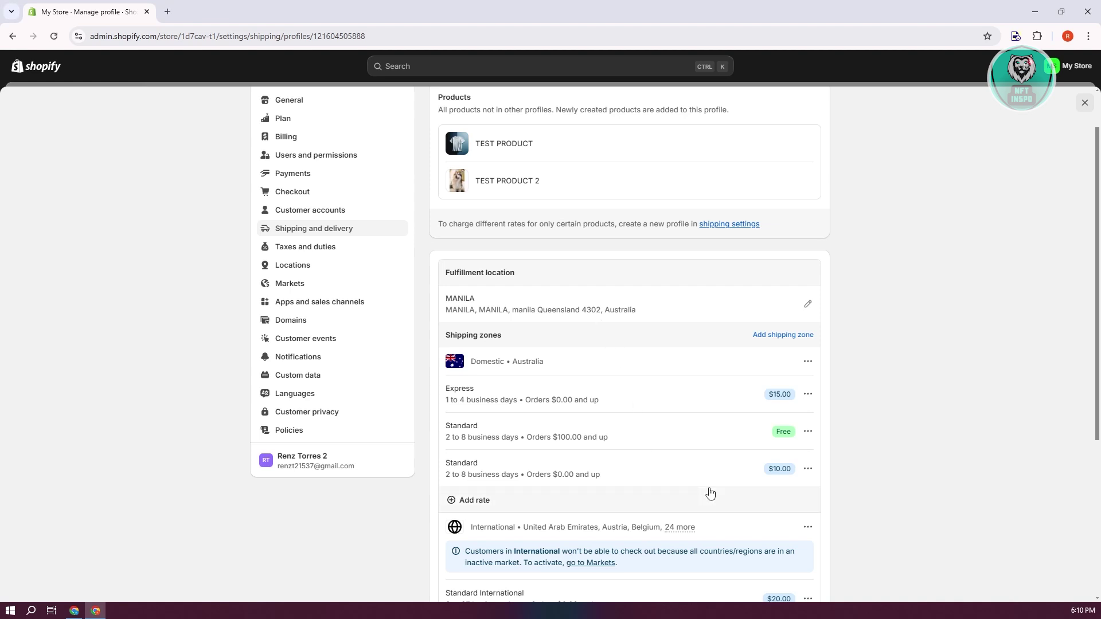
scroll(711, 491, "up", 1)
scroll(730, 484, "down", 3)
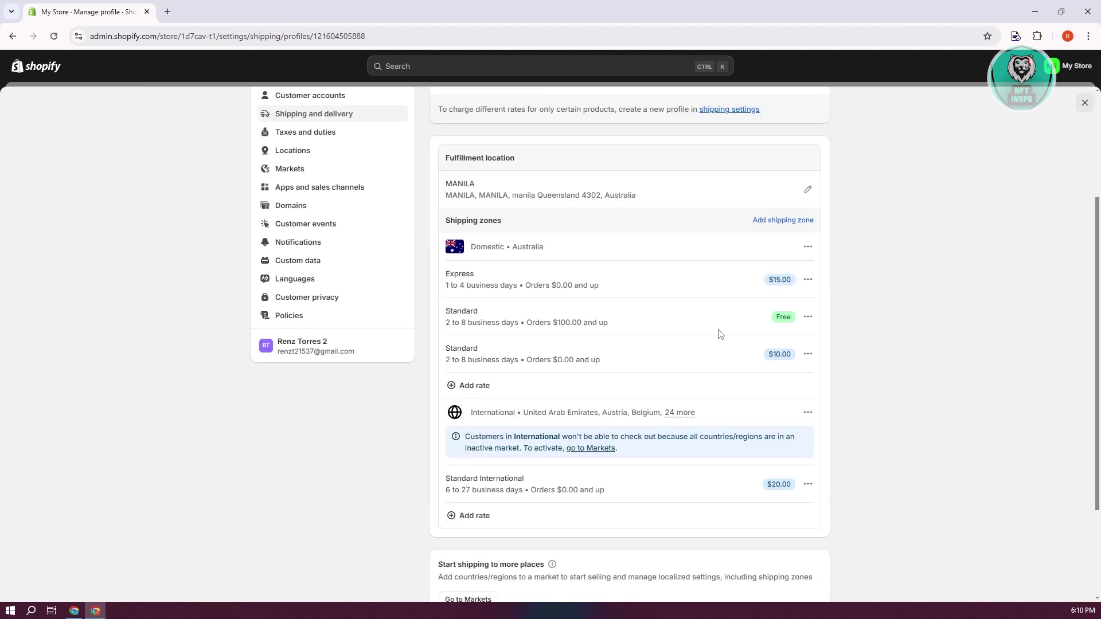
scroll(522, 283, "down", 1)
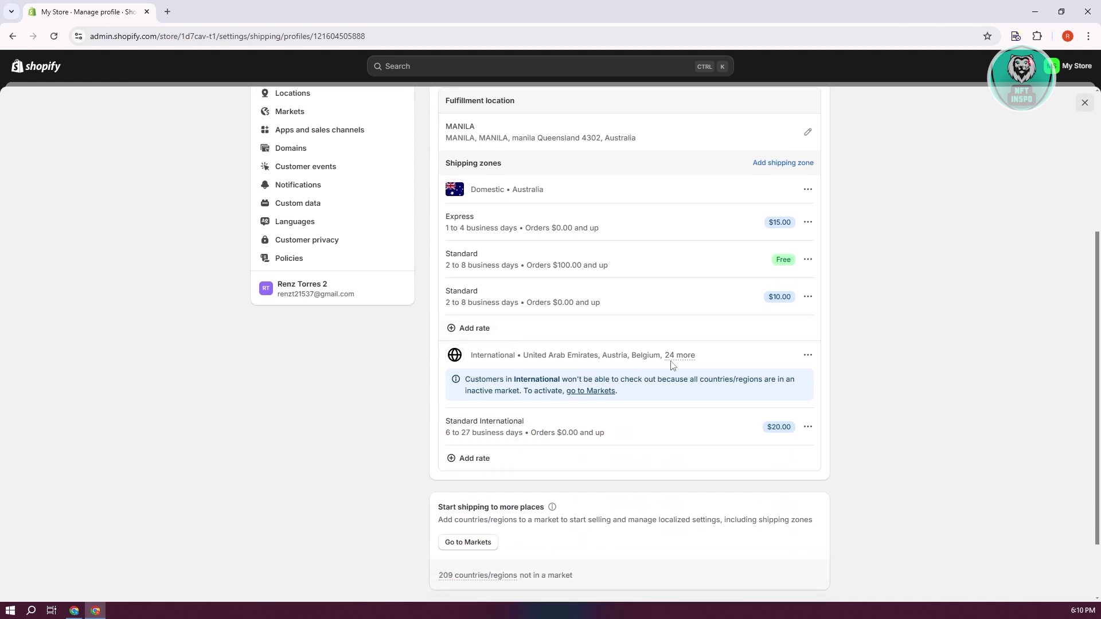
mouse_move(695, 358)
scroll(847, 425, "up", 2)
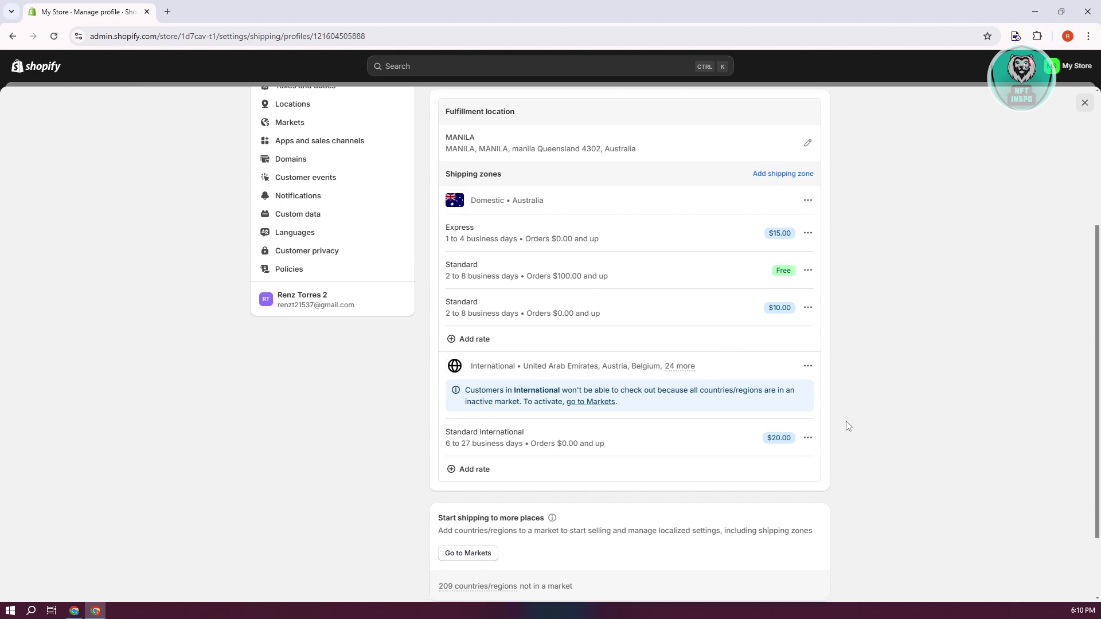
scroll(847, 426, "up", 1)
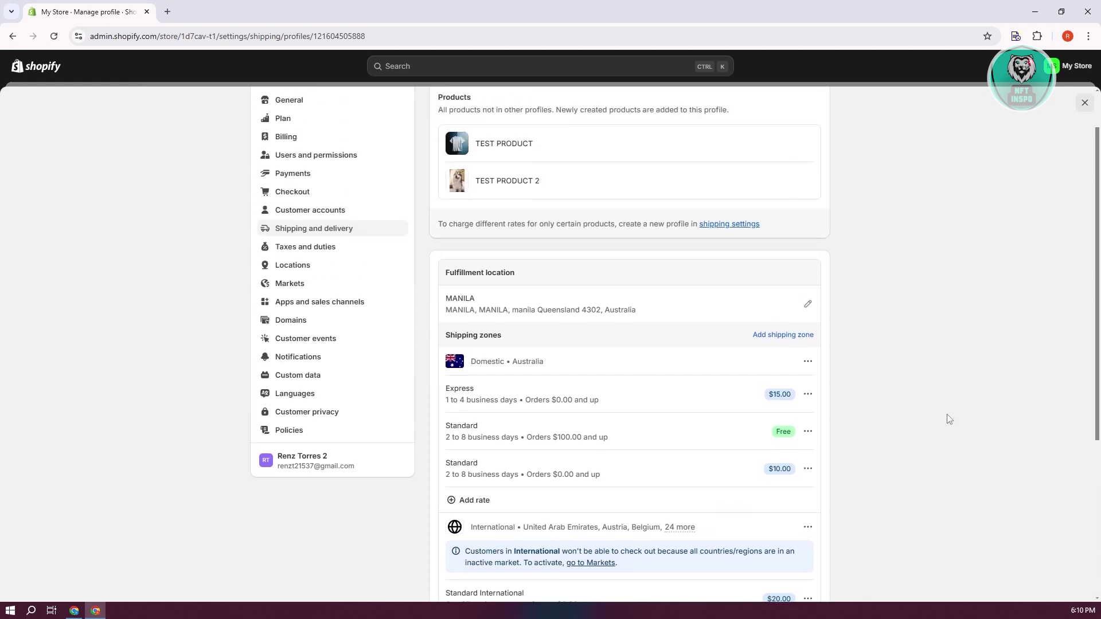
scroll(1036, 438, "down", 2)
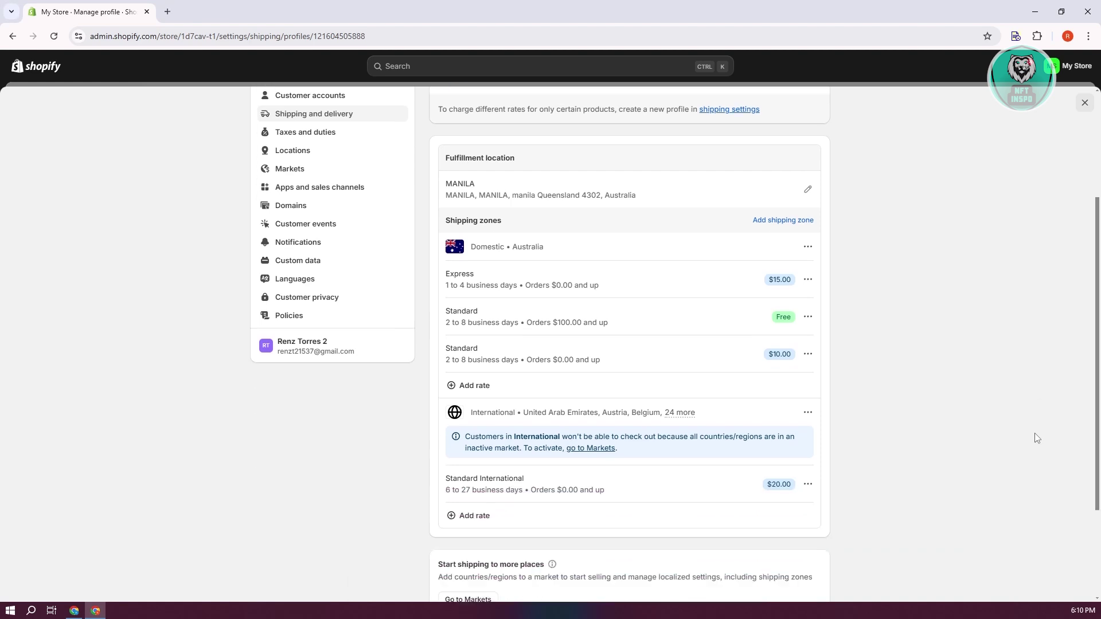
left_click(806, 485)
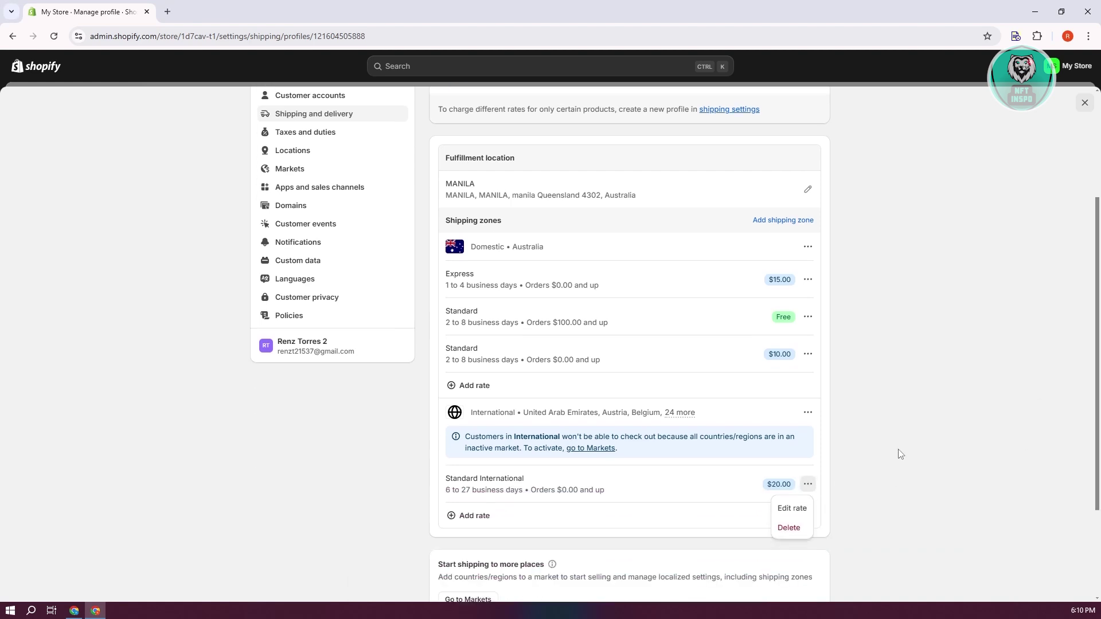
left_click(793, 509)
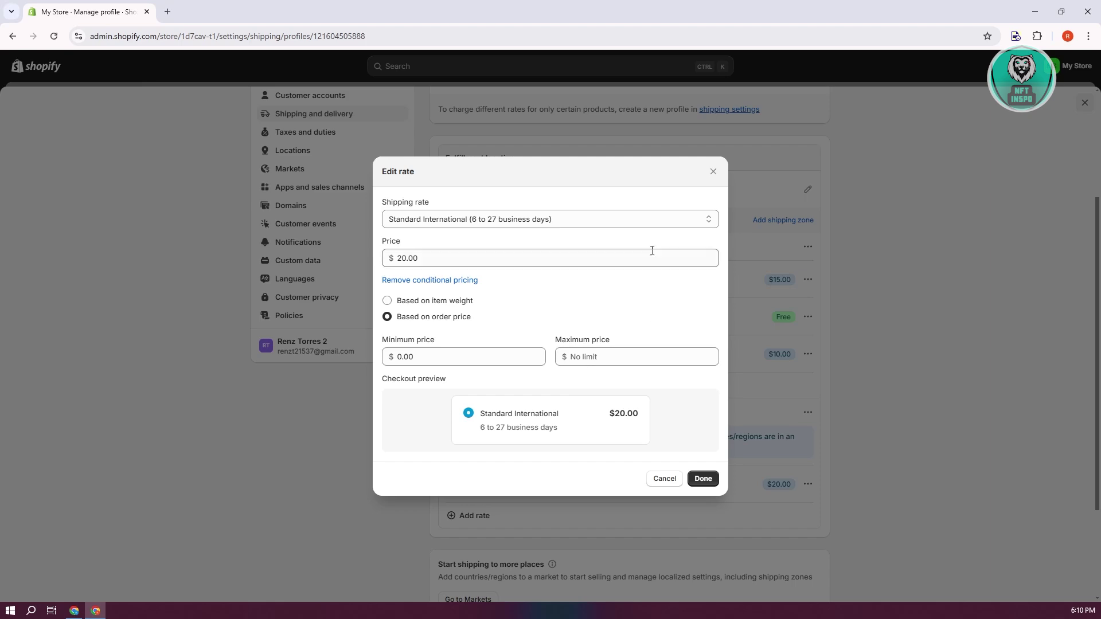
left_click(712, 170)
scroll(891, 384, "down", 3)
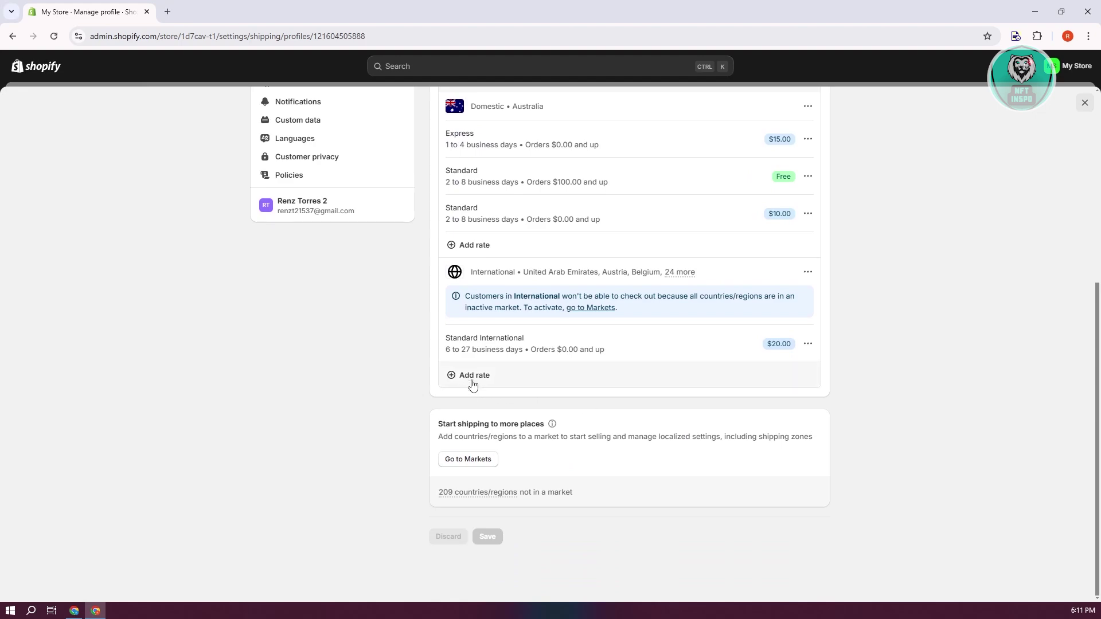
scroll(937, 351, "up", 5)
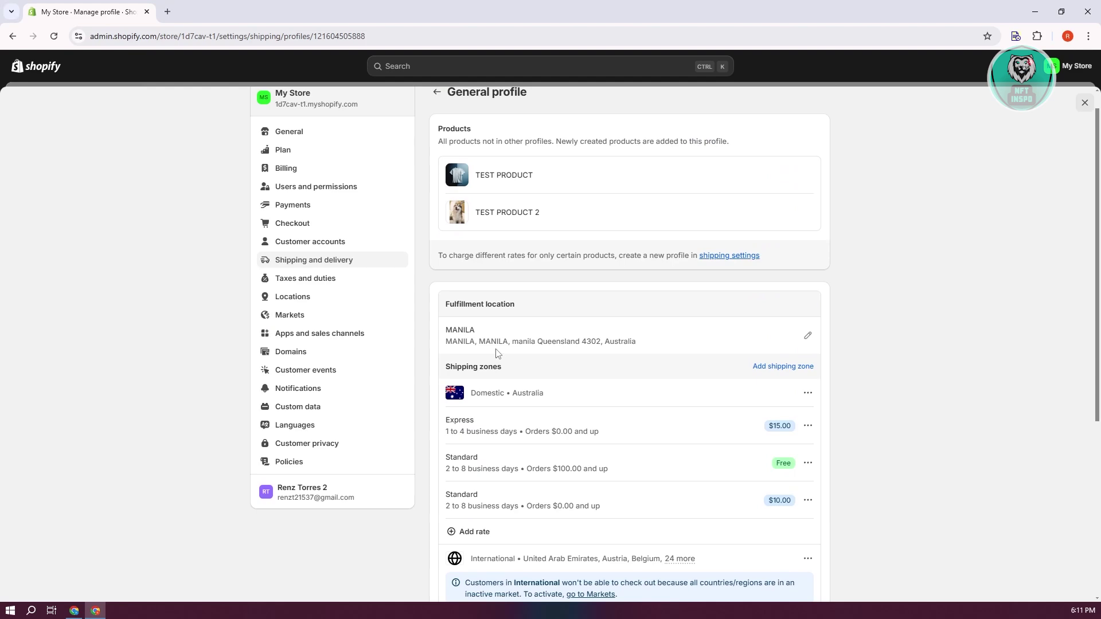
scroll(536, 319, "down", 5)
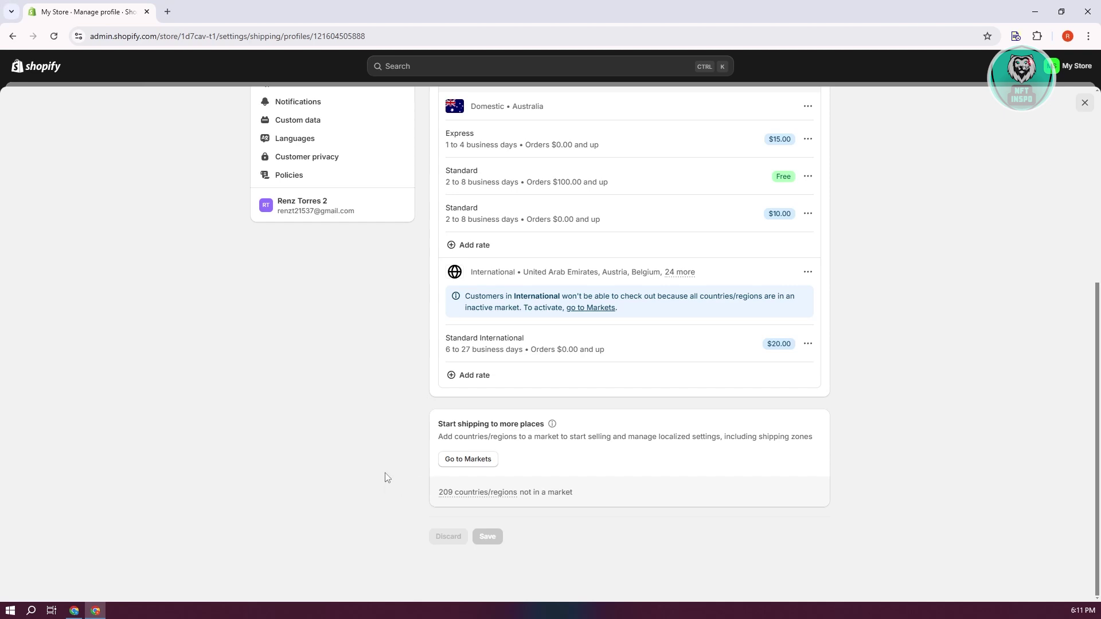
Open Markets in a new tab, comparing it with the shipping profile tab, ending on Markets.
left_click(479, 464)
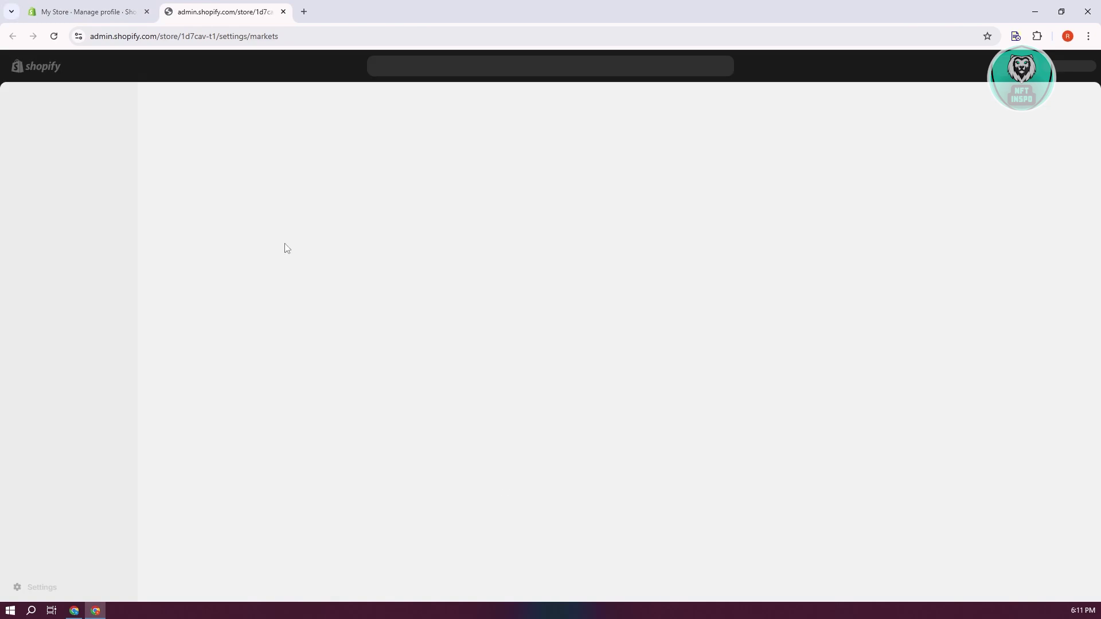
left_click(92, 8)
scroll(402, 298, "up", 5)
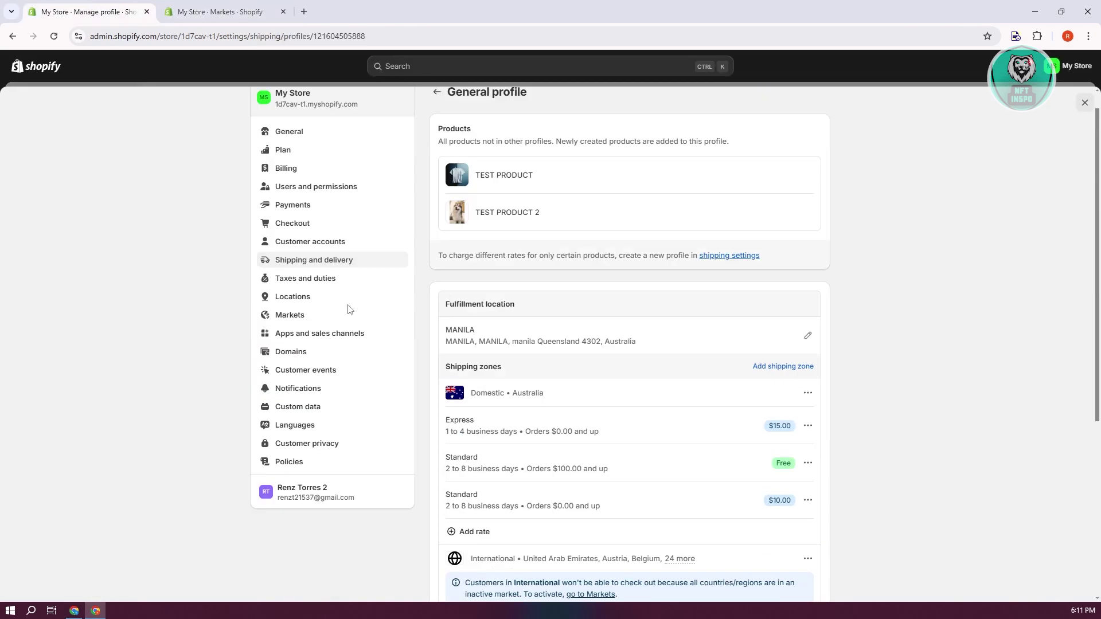
left_click(225, 8)
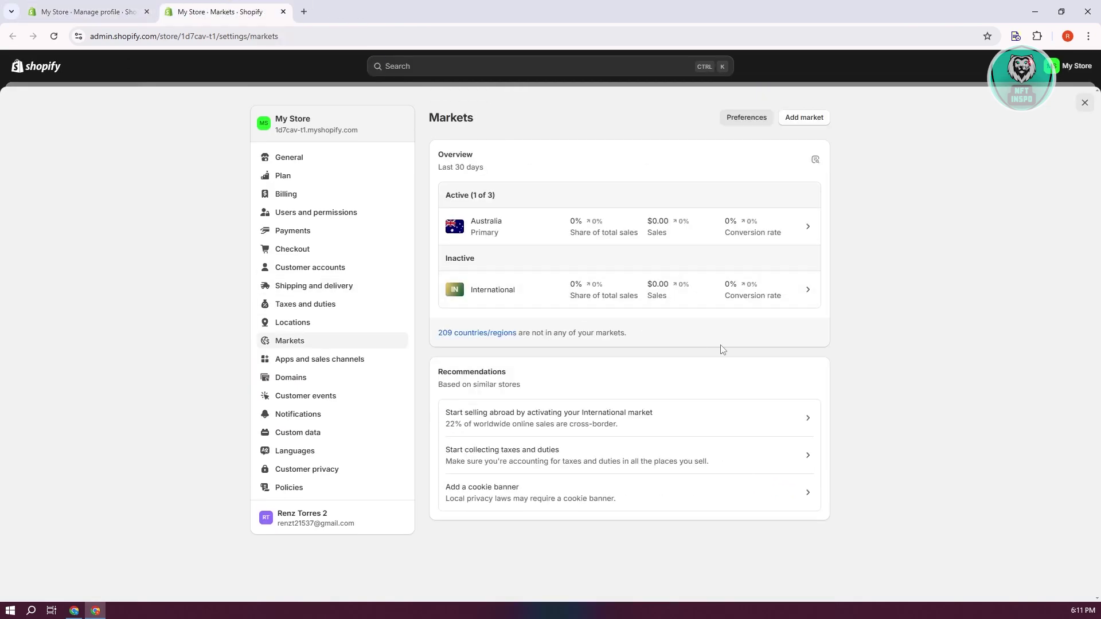
left_click(68, 8)
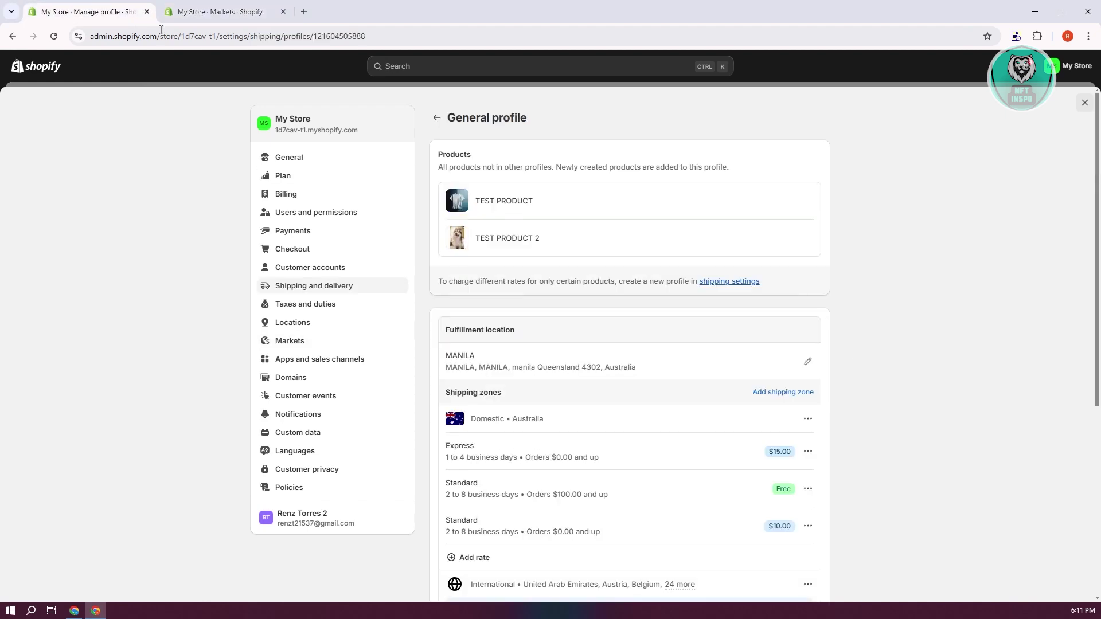
left_click(225, 8)
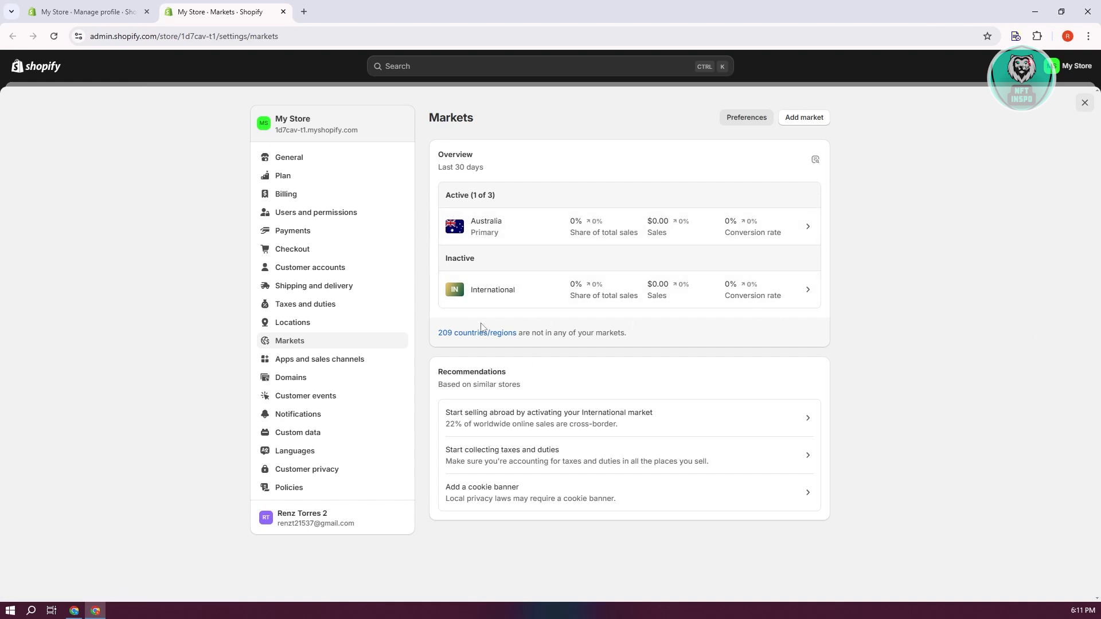
Start a new market and search the country list for 'phi'.
left_click(801, 122)
left_click(482, 152)
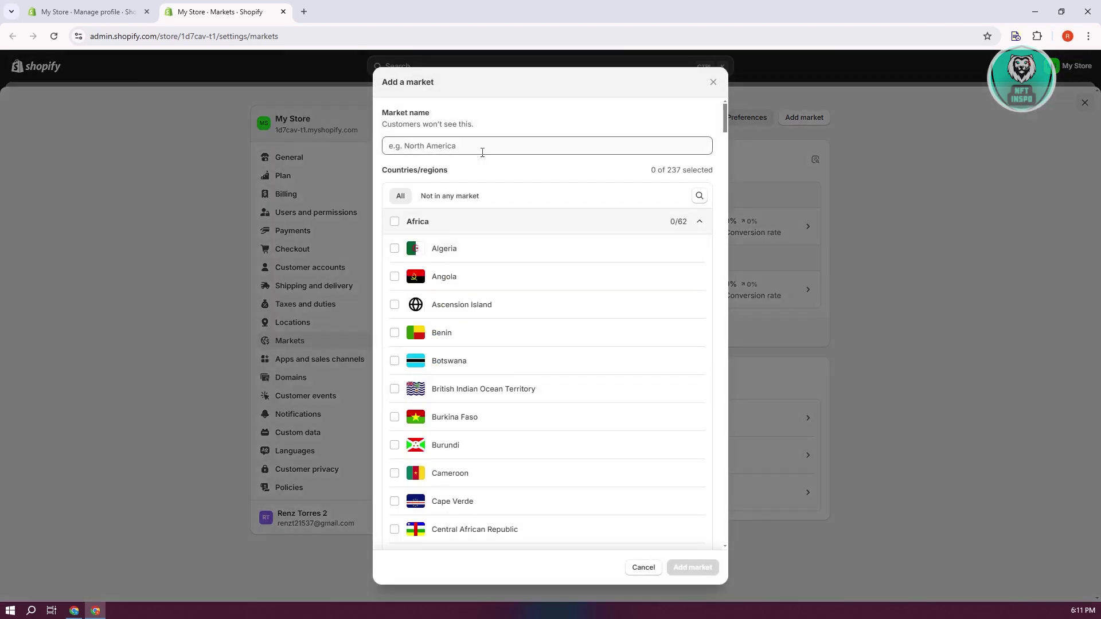
left_click(484, 148)
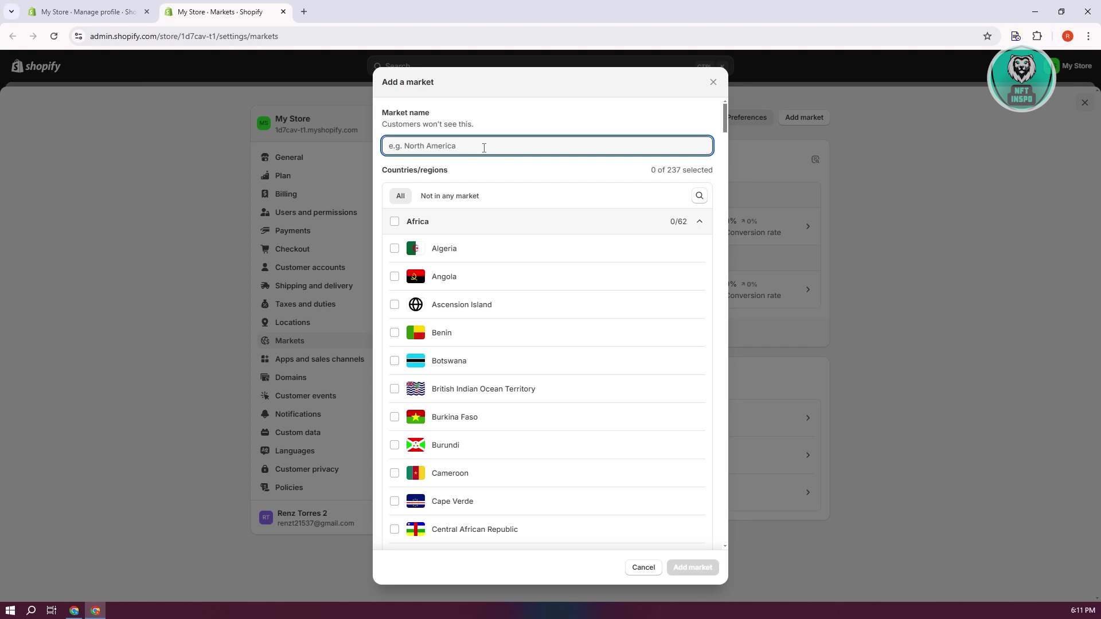
type("Phi")
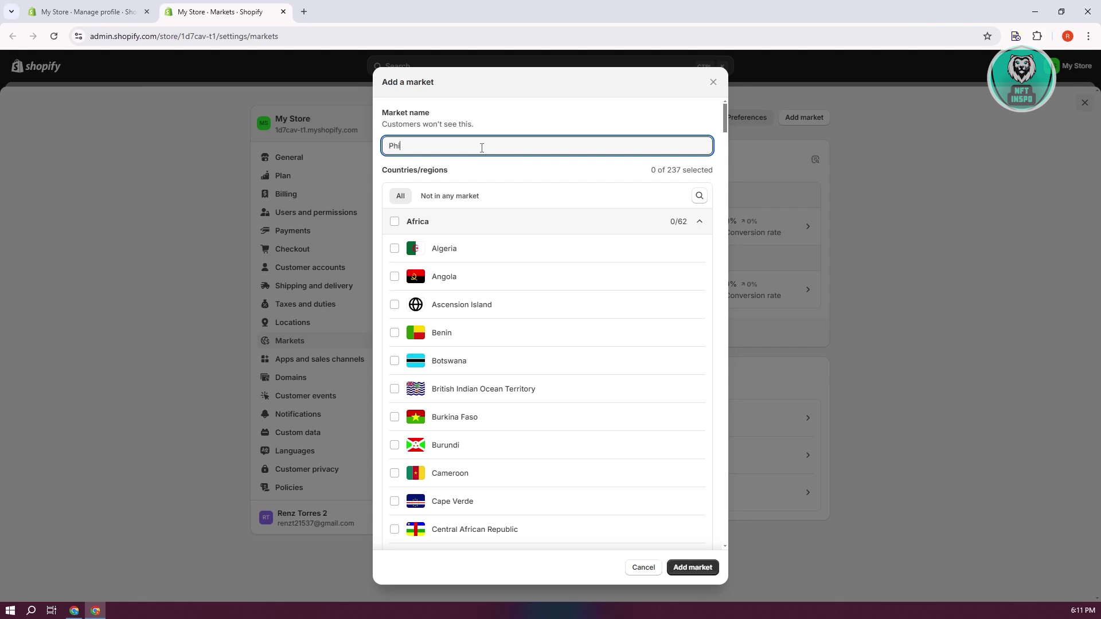
type("l")
key("BackSpace")
key("BackSpace")
key("BackSpace")
key("BackSpace")
key("BackSpace")
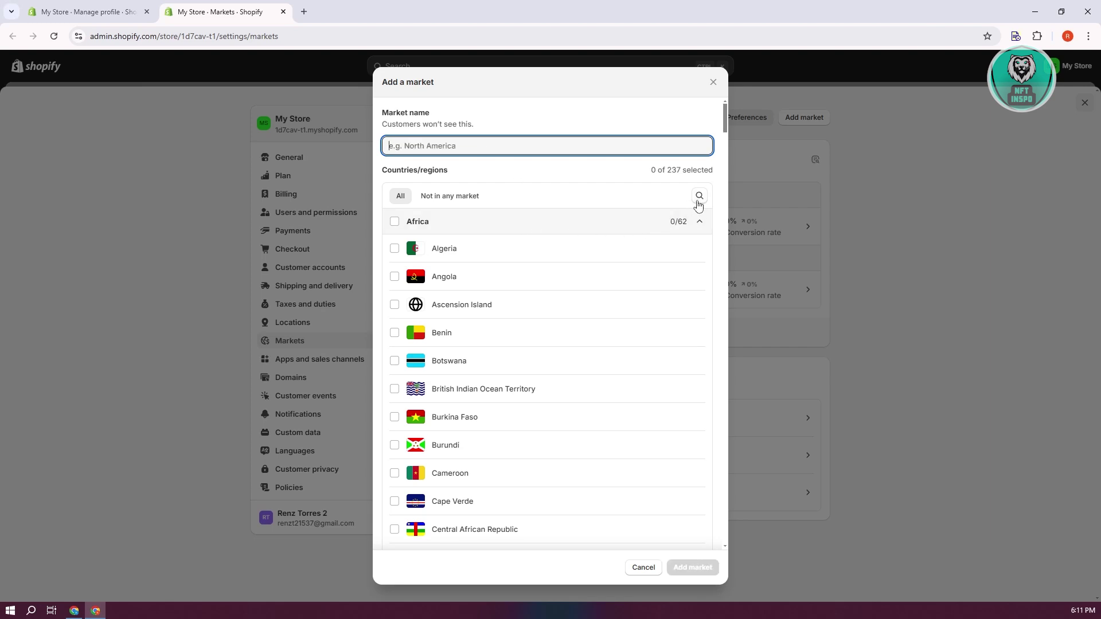
left_click(700, 196)
left_click(477, 147)
type("phi")
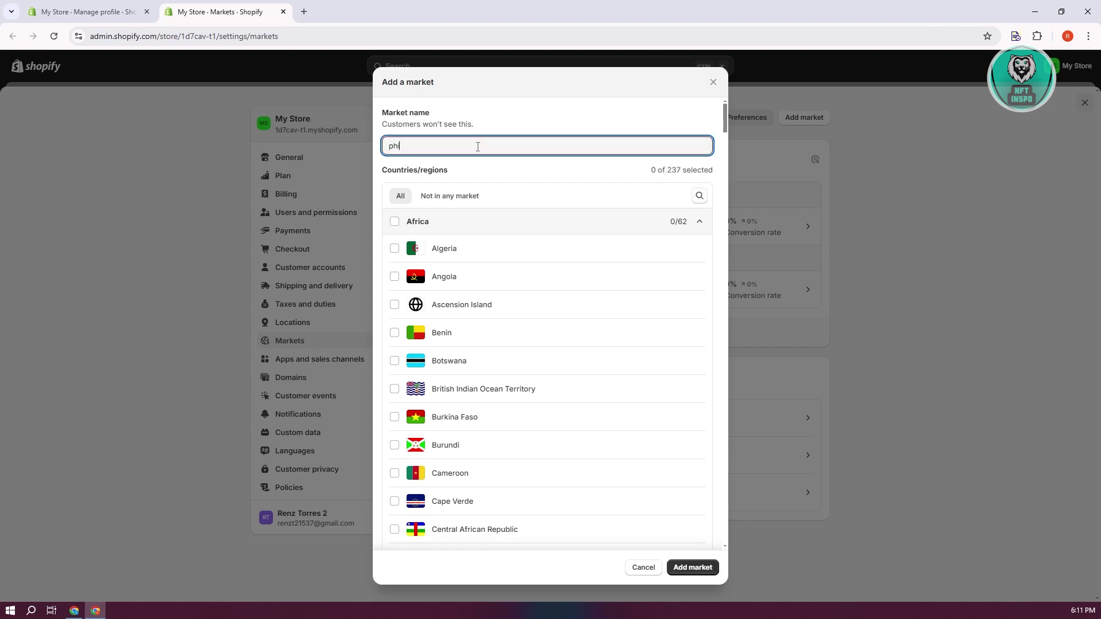
left_click(699, 195)
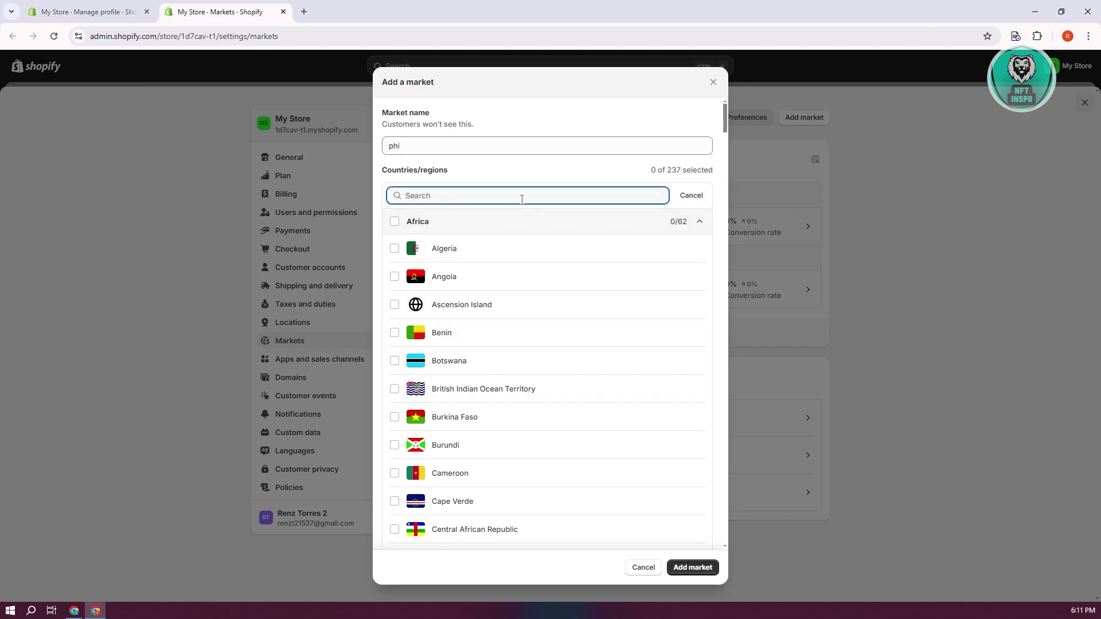
type("phi")
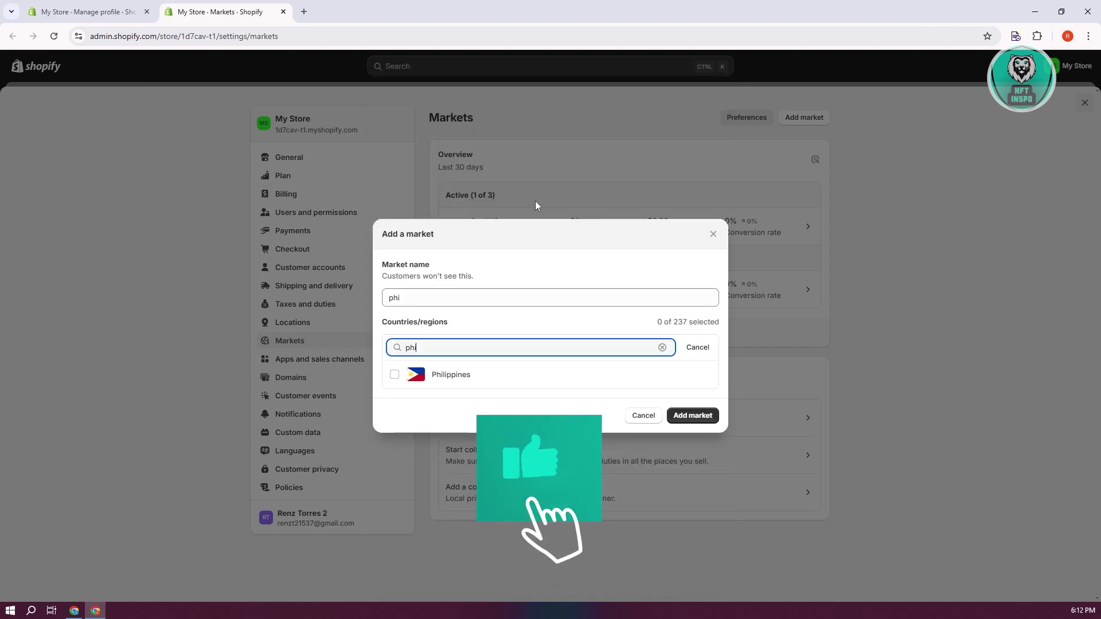
Tick the Philippines, name the market 'ASIA - PH', and create it.
left_click(394, 374)
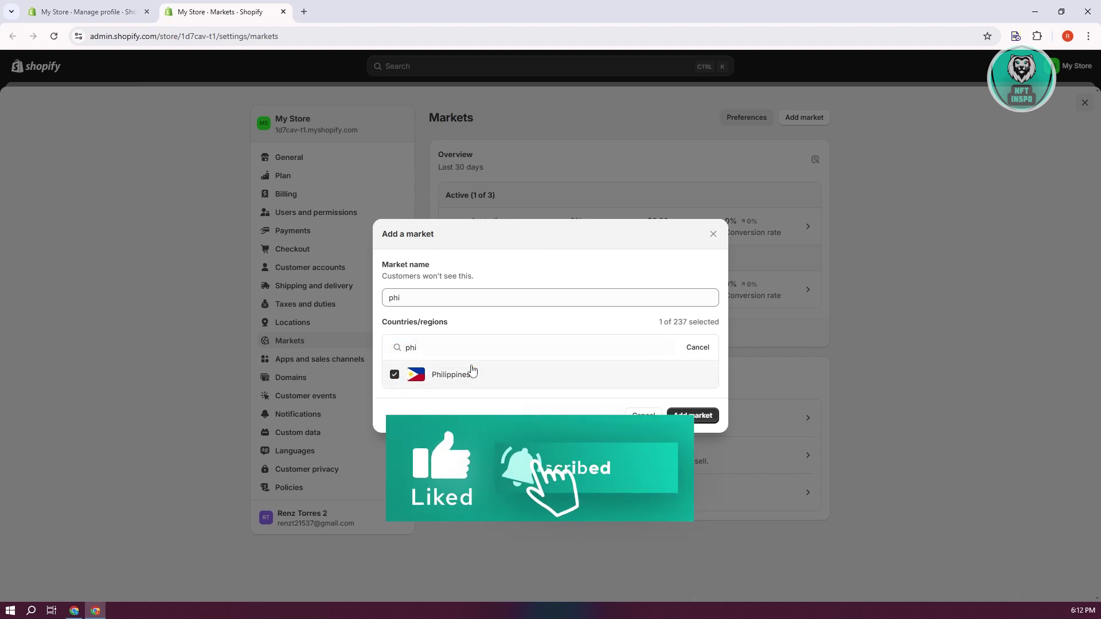
left_click_drag(452, 298, 328, 287)
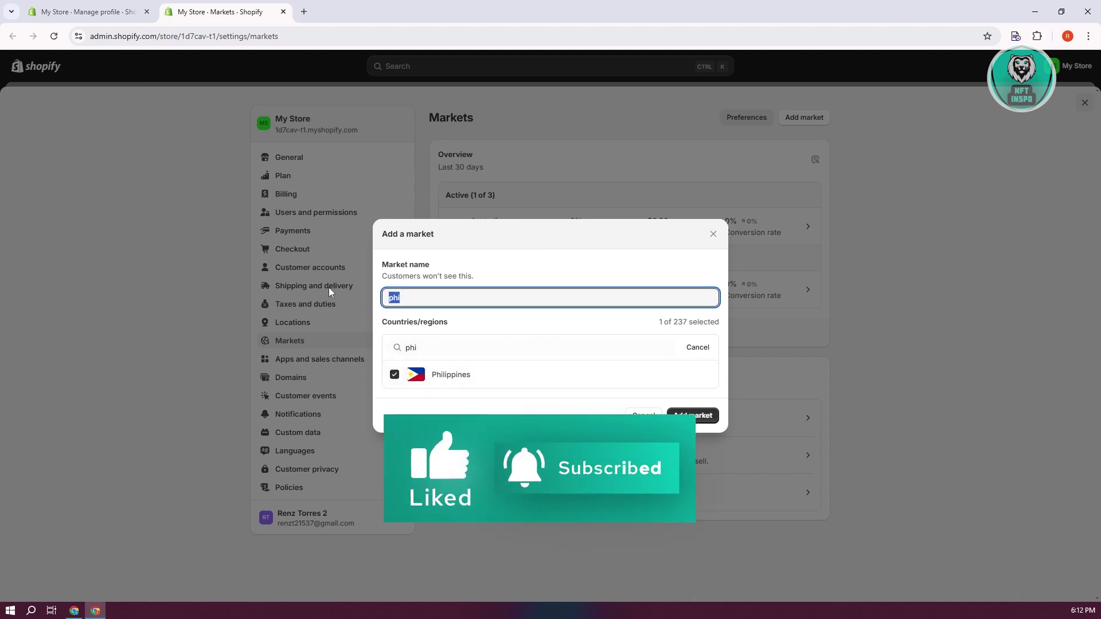
type("ASIA -")
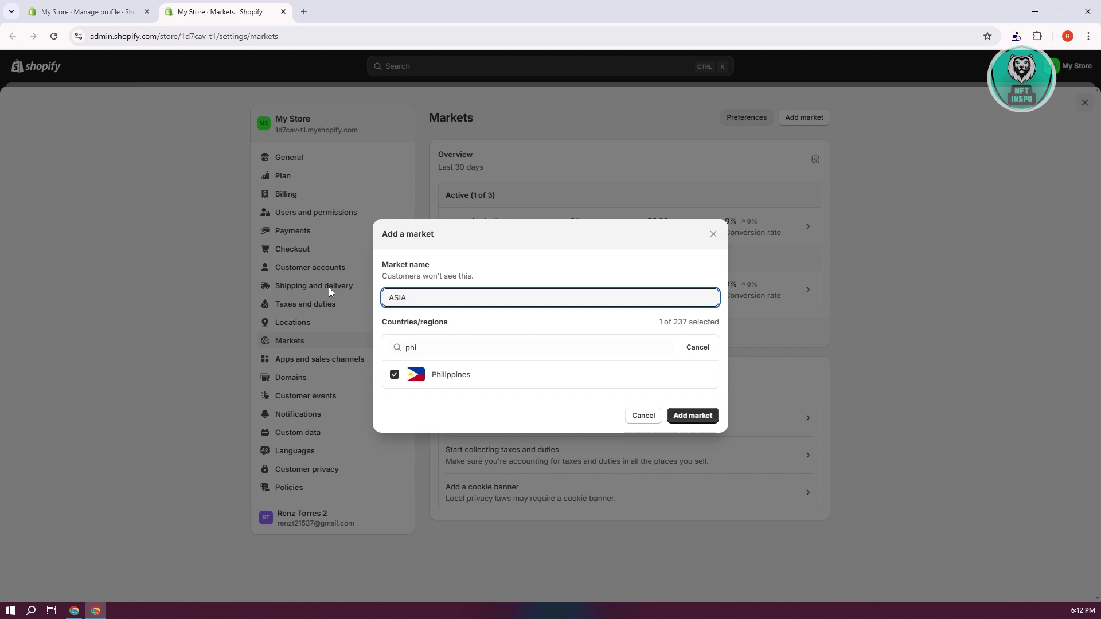
type(" PH")
left_click(679, 412)
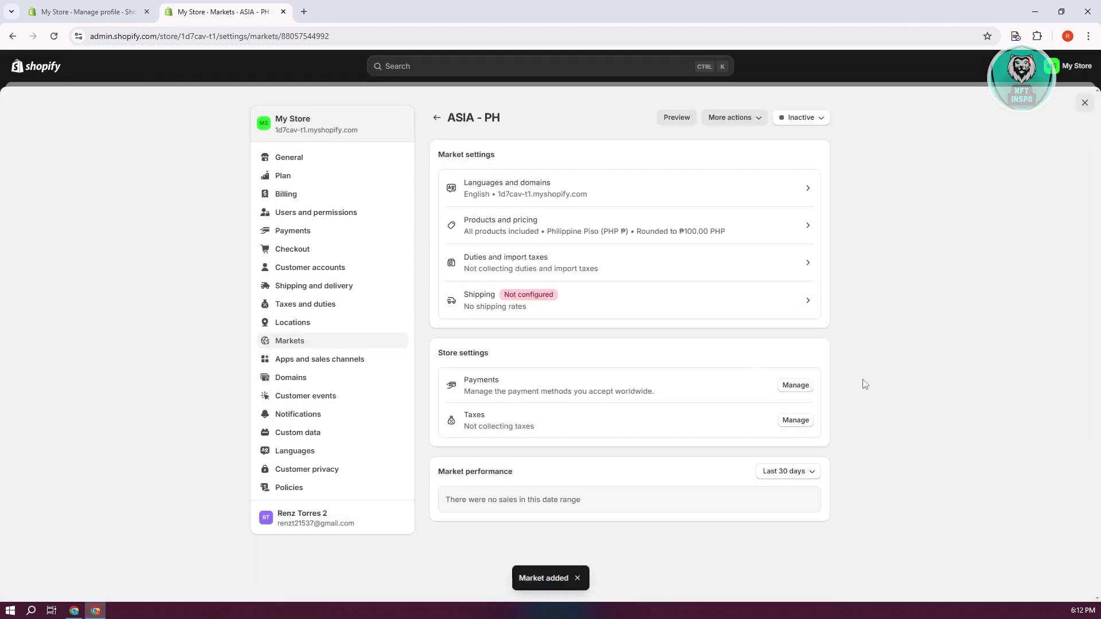
left_click(553, 305)
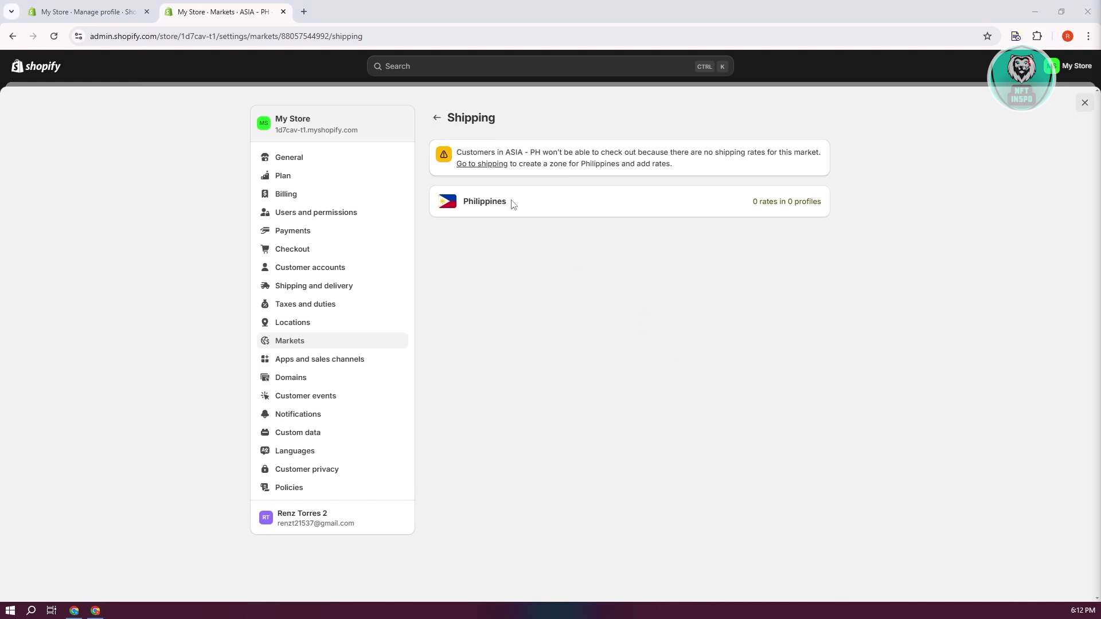
left_click(437, 117)
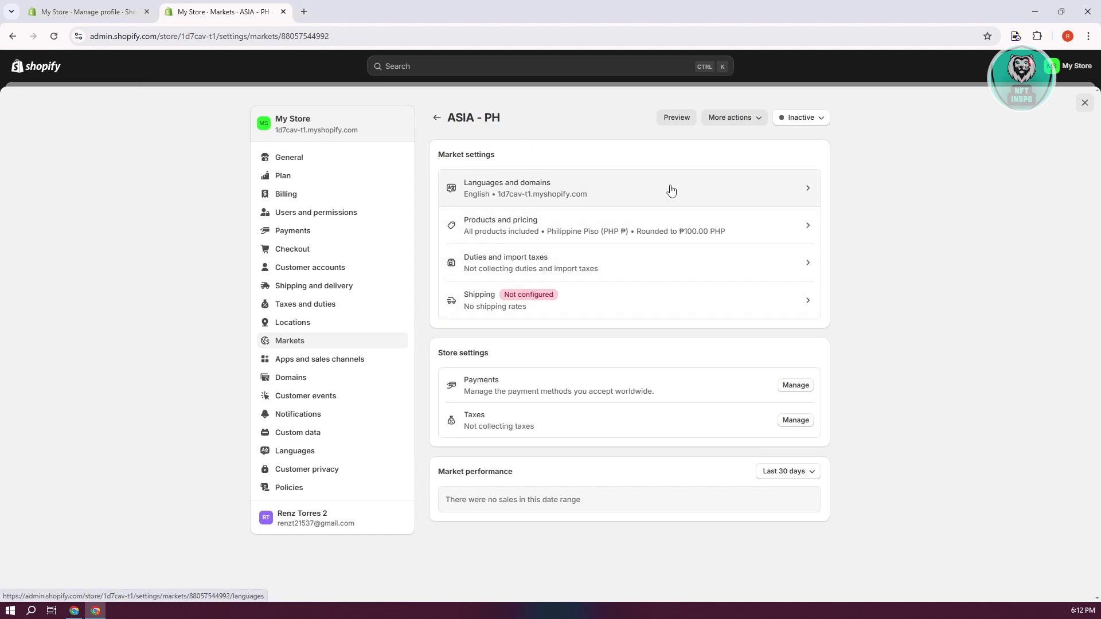
left_click(669, 188)
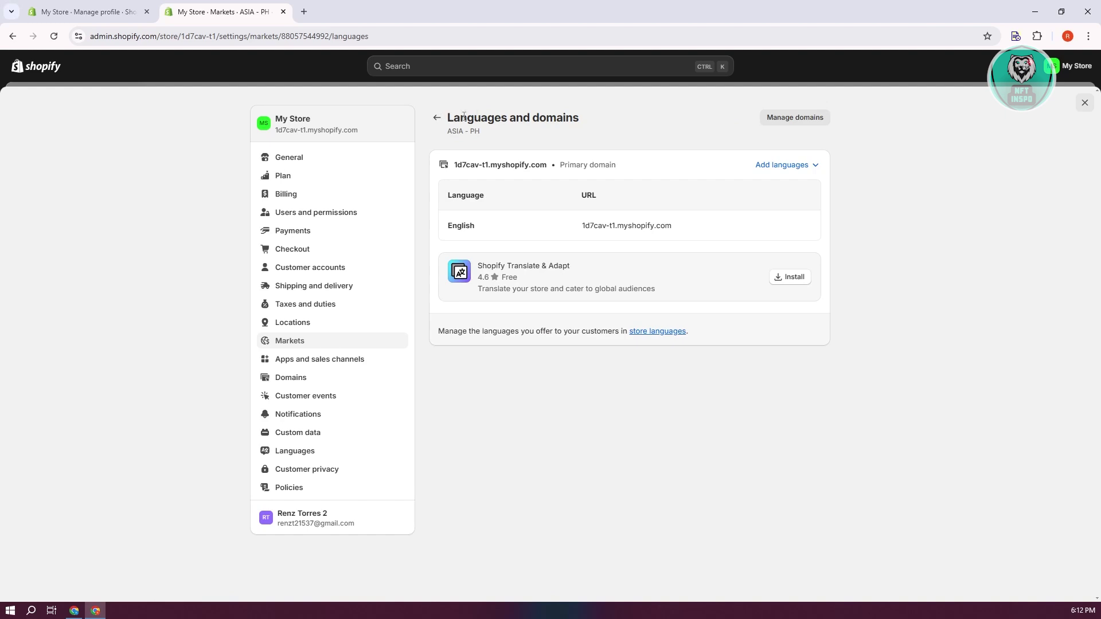
left_click(436, 118)
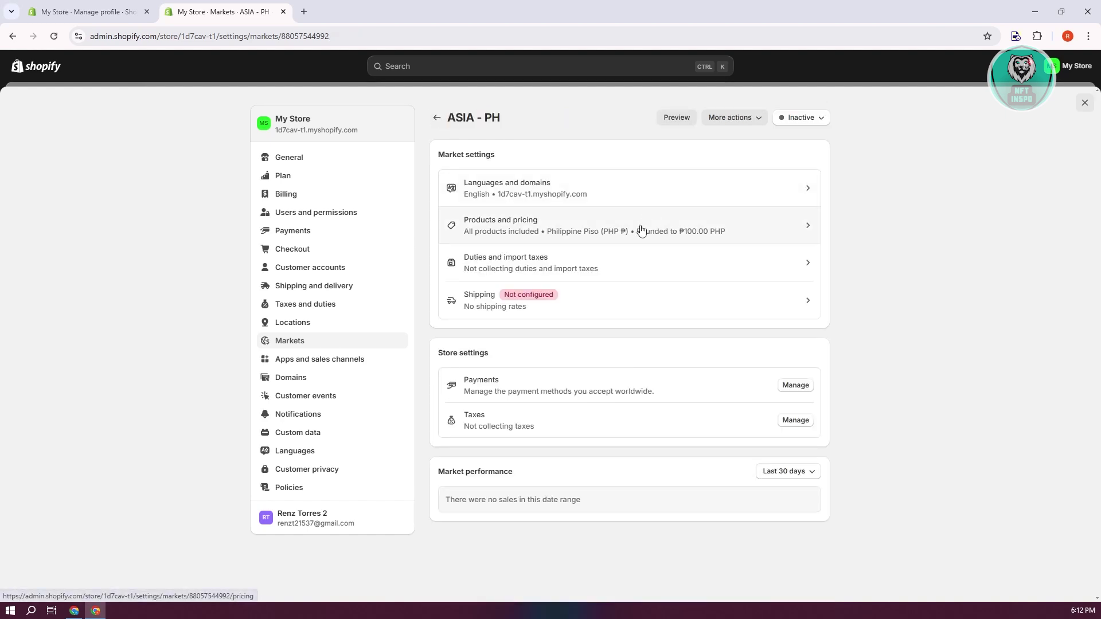
left_click(576, 230)
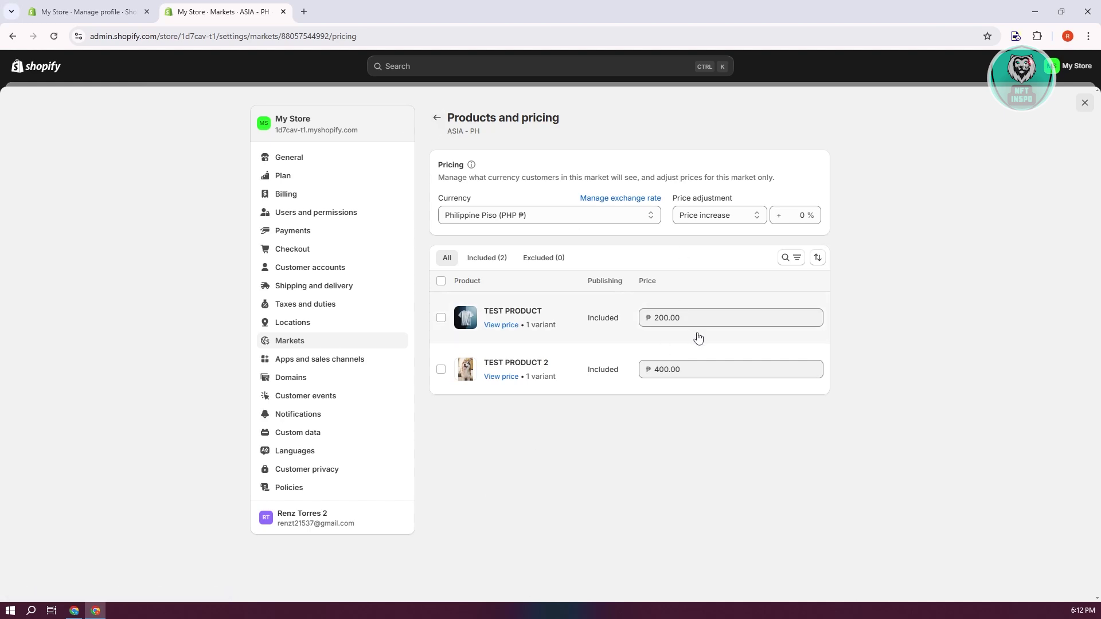
left_click(643, 317)
left_click(605, 480)
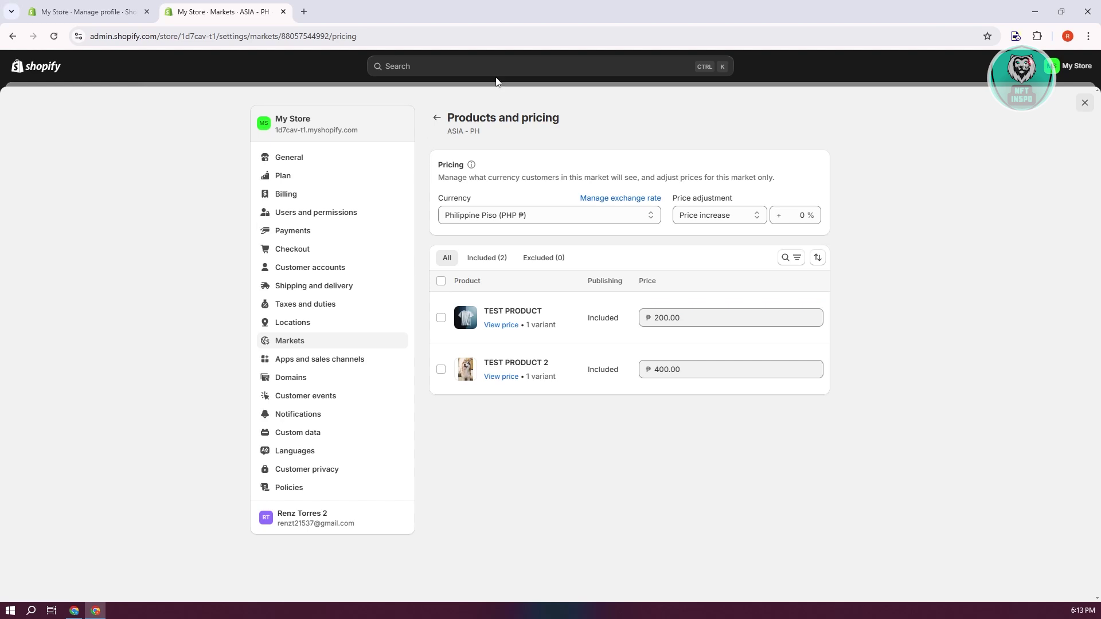
left_click(436, 118)
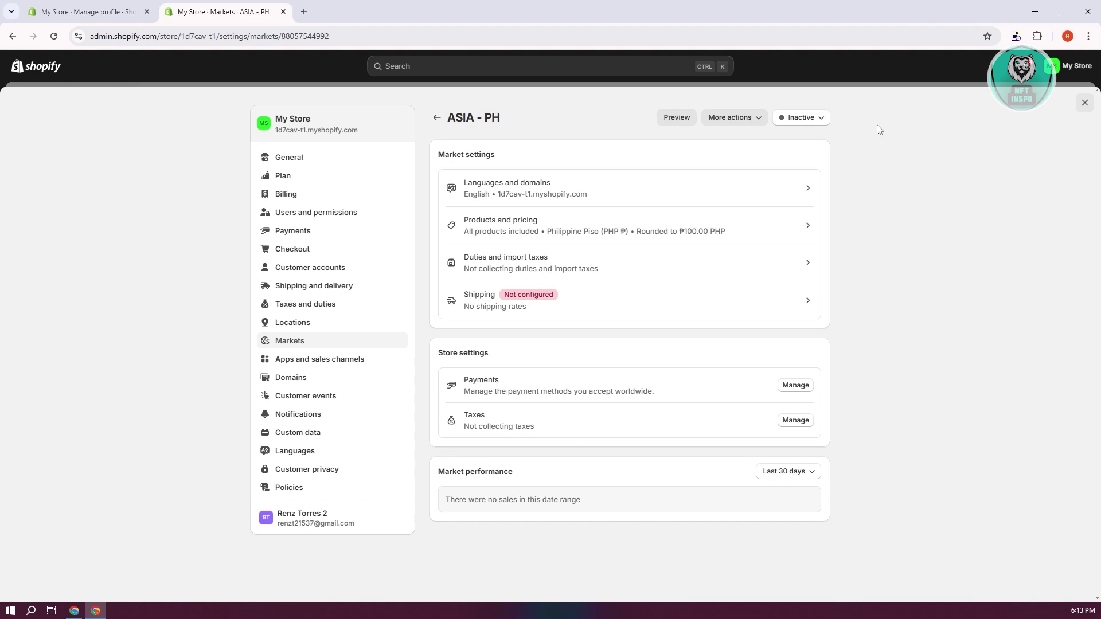
Try to activate ASIA - PH, then follow the warning's Add rates link to shipping settings.
left_click(819, 123)
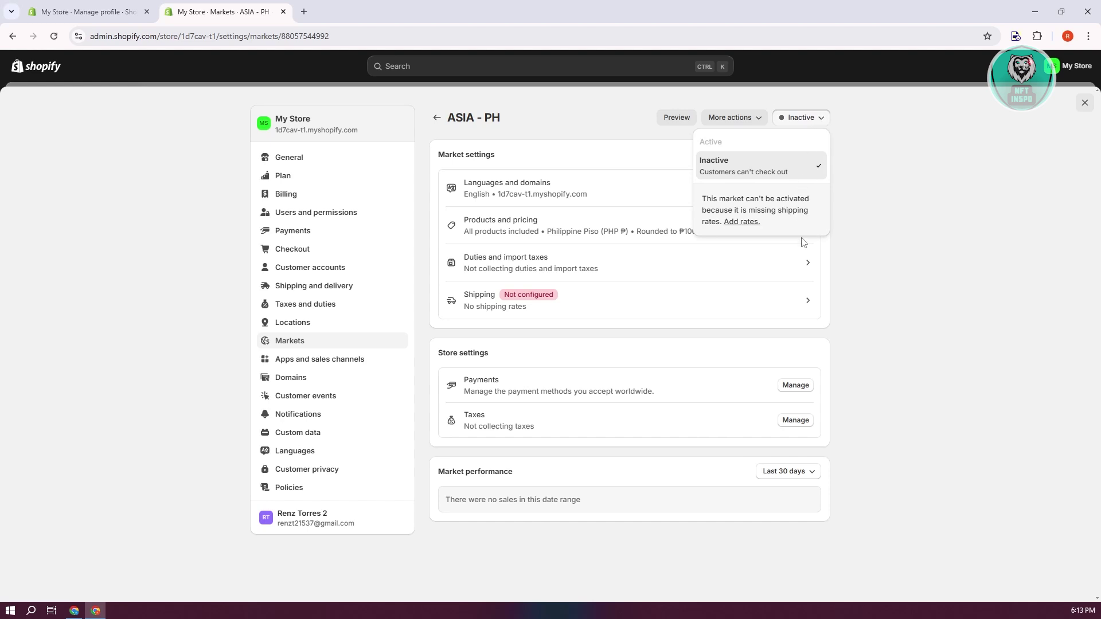
left_click(745, 221)
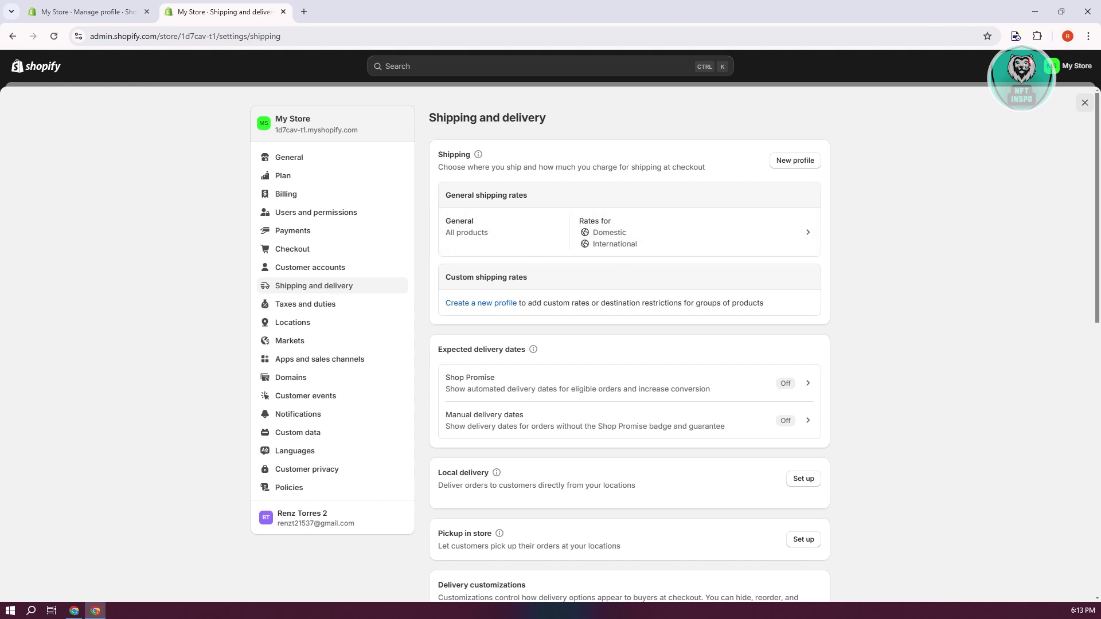
Create a new shipping profile named 'asia - ph'.
left_click(477, 303)
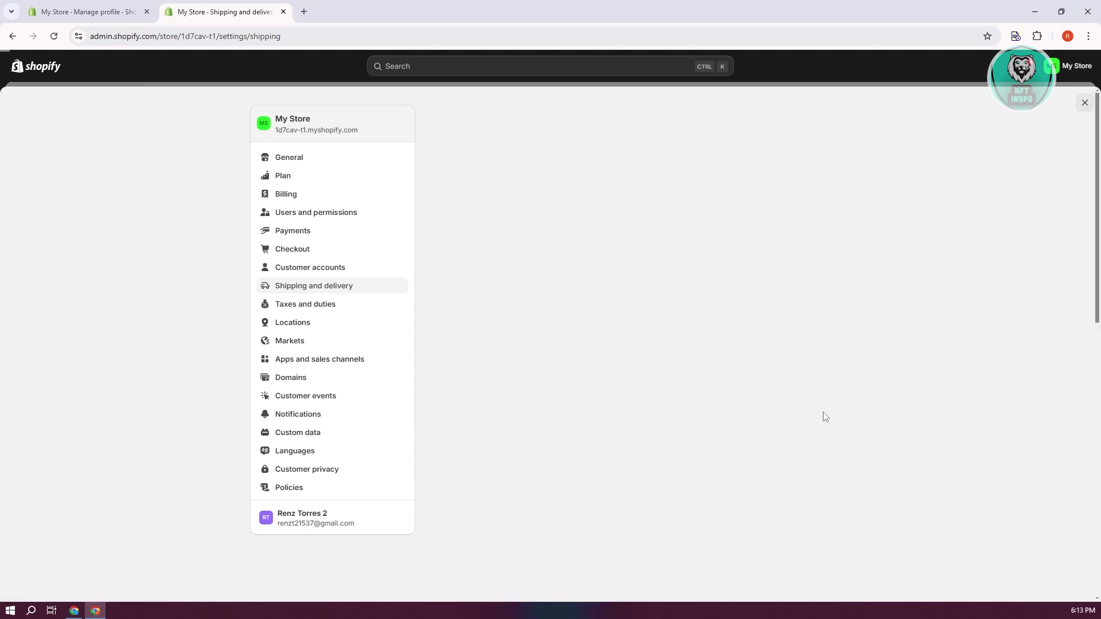
left_click(555, 175)
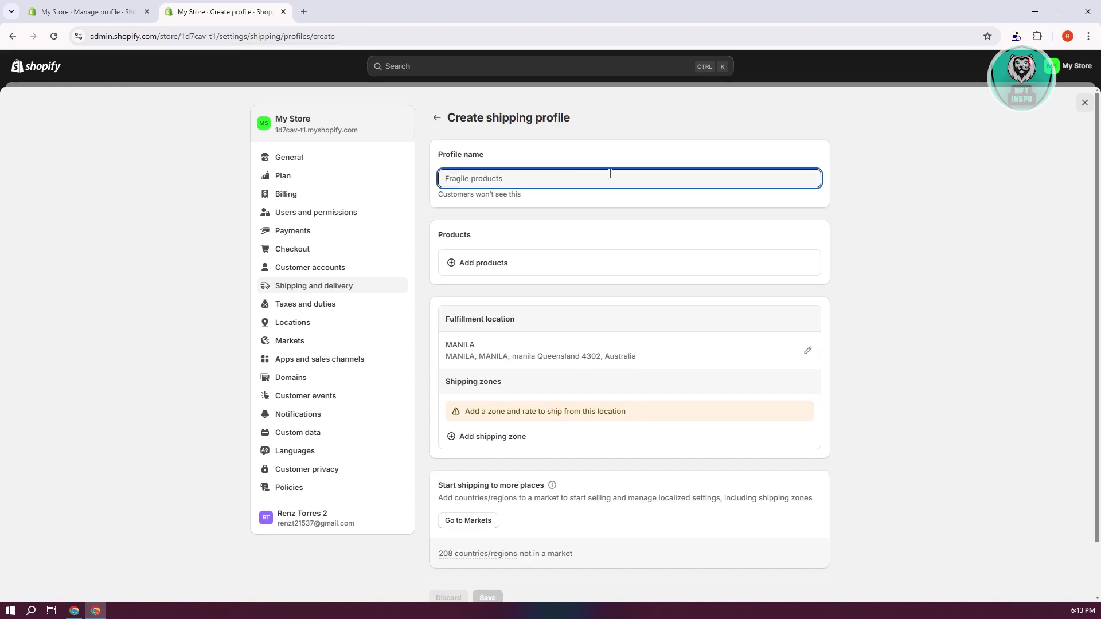
type("asia - ph")
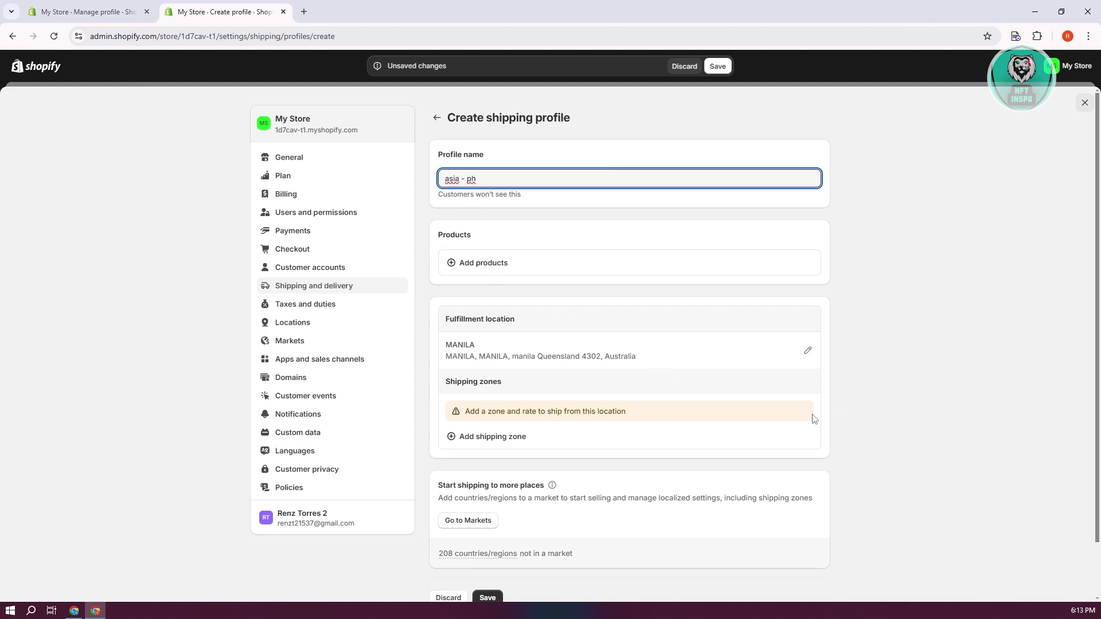
scroll(843, 420, "down", 1)
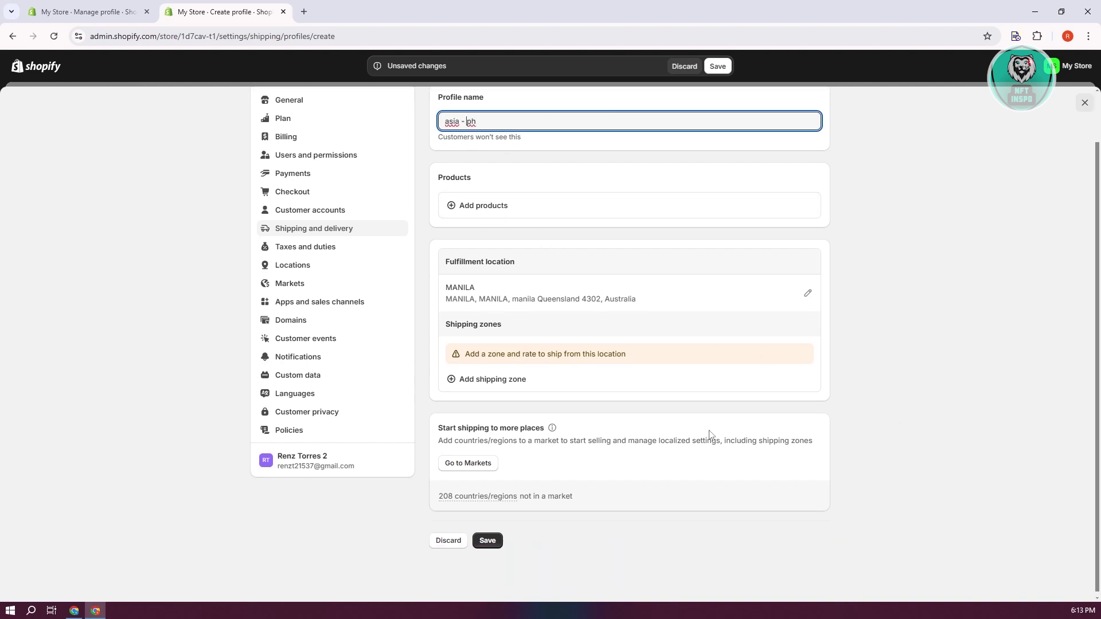
Add a shipping zone containing only the Philippines to the profile.
left_click(471, 379)
scroll(505, 310, "down", 7)
scroll(572, 361, "up", 7)
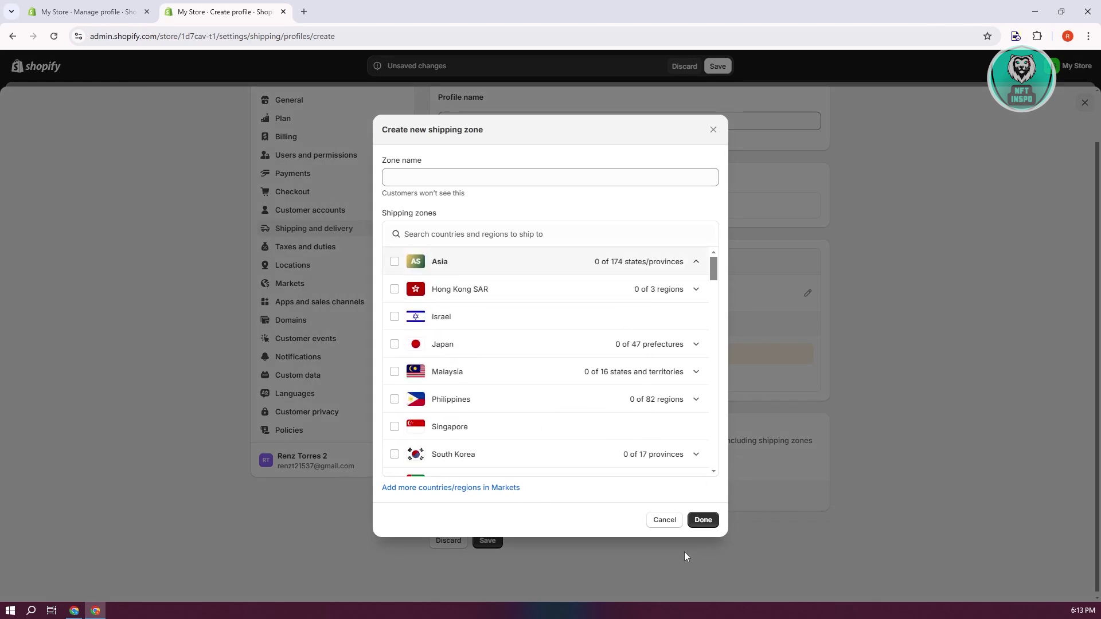
left_click(395, 399)
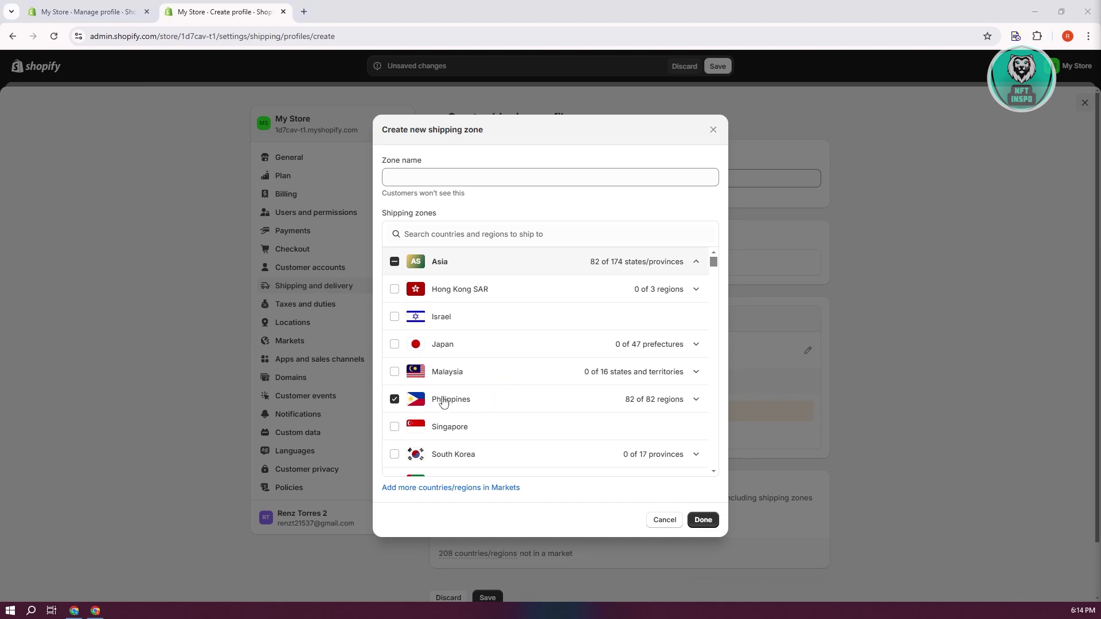
left_click(705, 520)
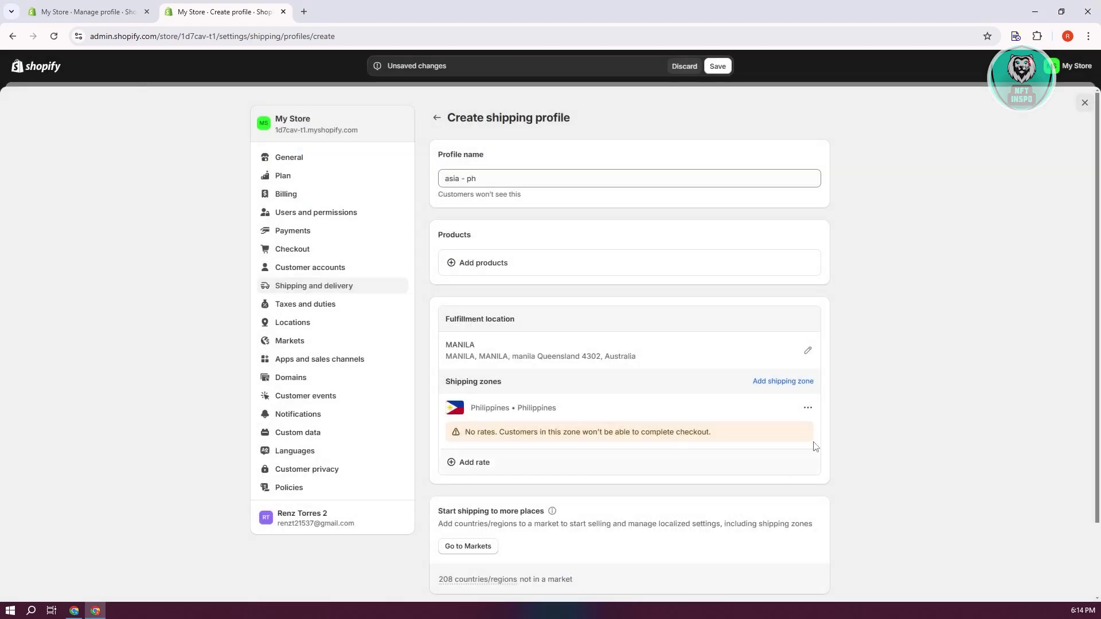
scroll(476, 459, "down", 1)
Add a ₱1,000.00 Standard International flat rate to the Philippines zone and save the profile.
left_click(476, 407)
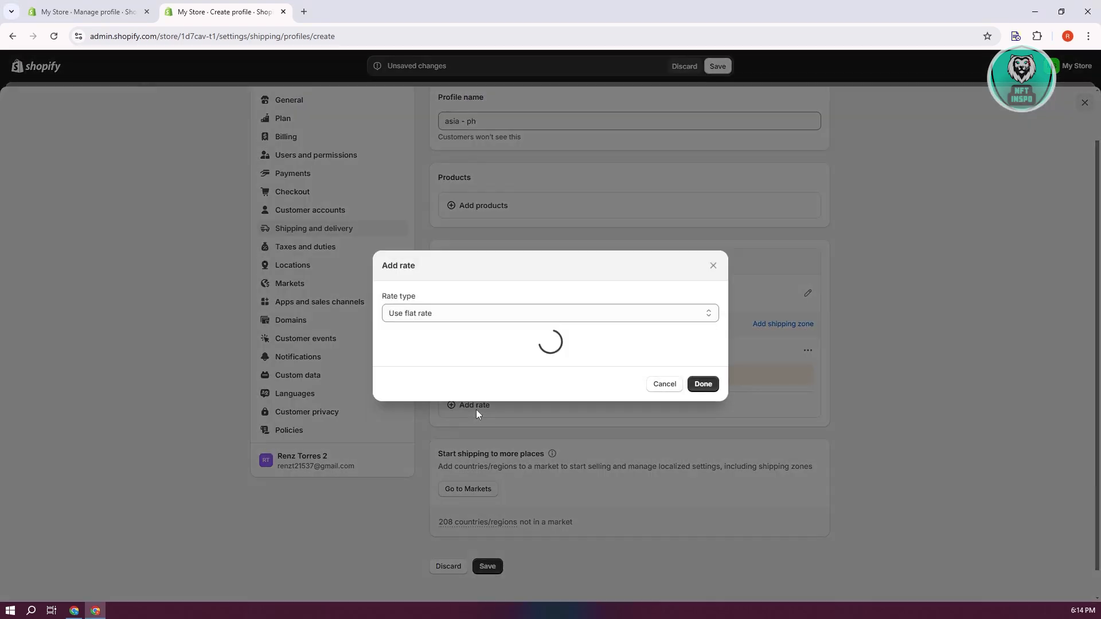
left_click(434, 315)
type("1000")
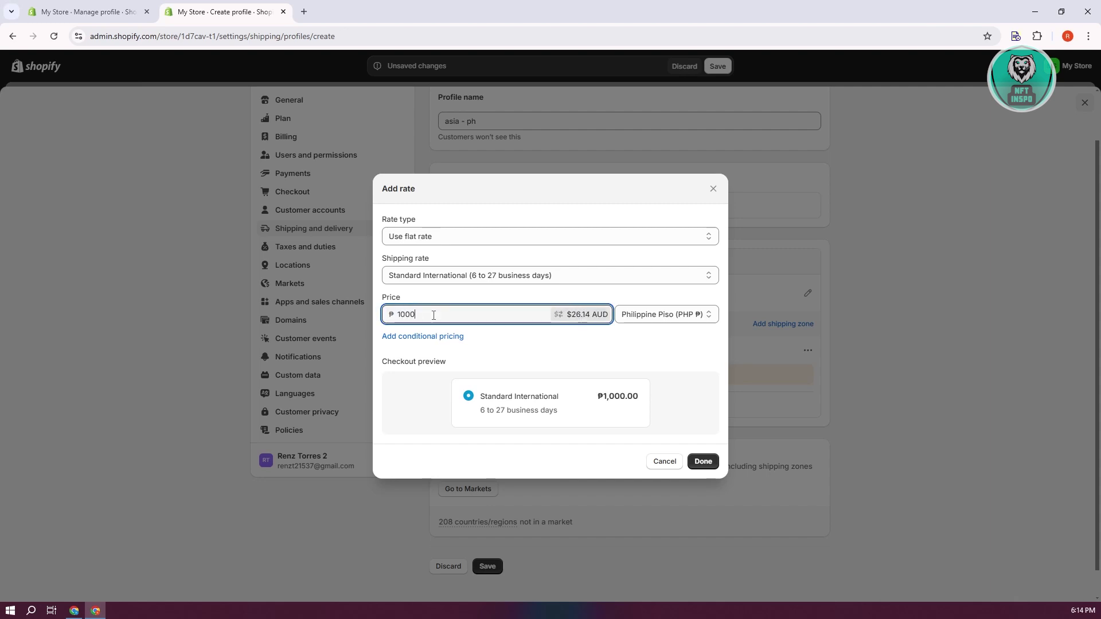
left_click(703, 467)
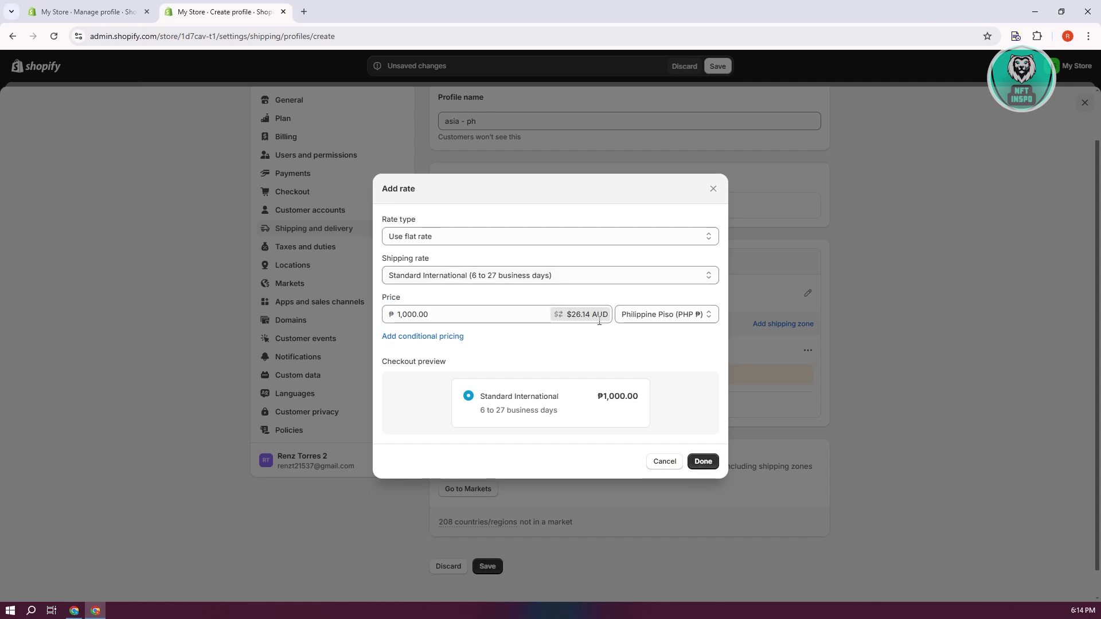
left_click(703, 462)
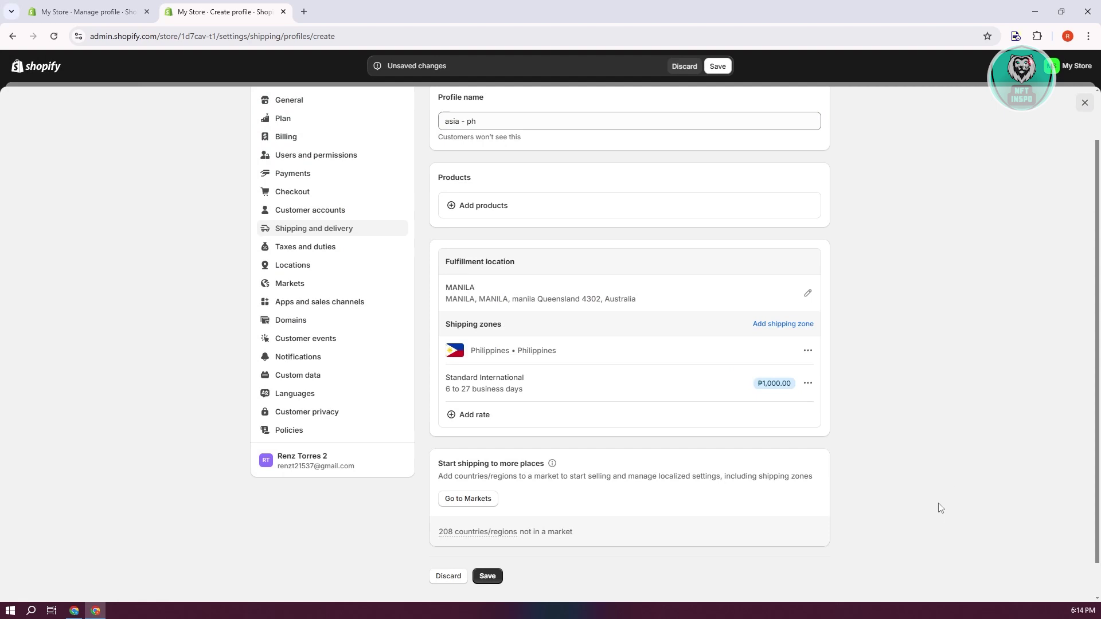
scroll(940, 507, "up", 1)
scroll(506, 535, "down", 2)
left_click(488, 536)
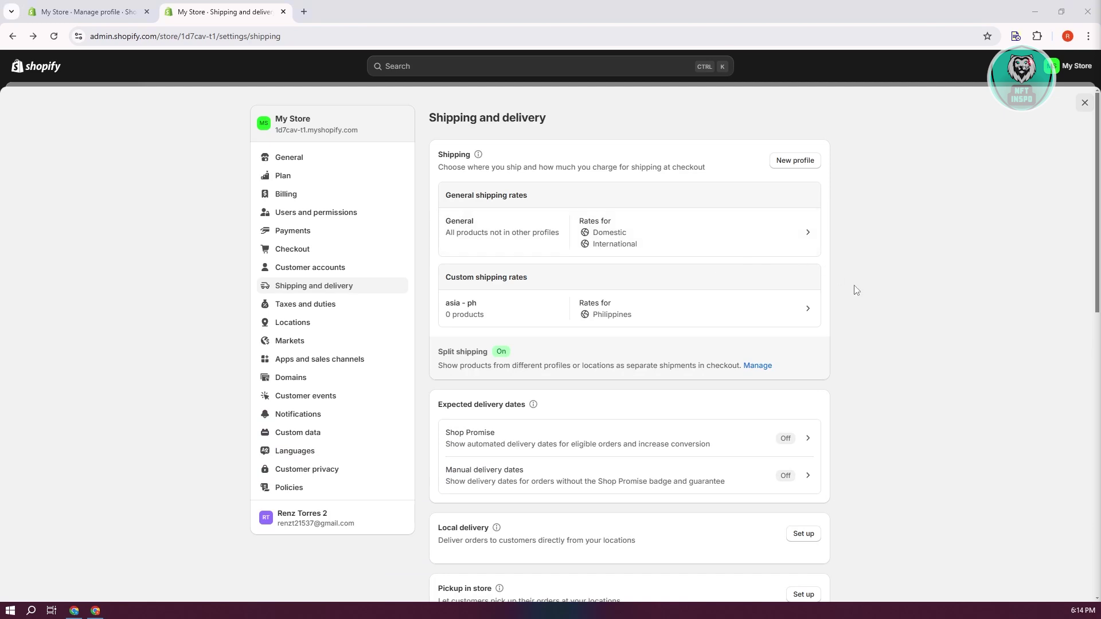
In Markets, switch the ASIA - PH market's status from Inactive to Active and save.
left_click(289, 342)
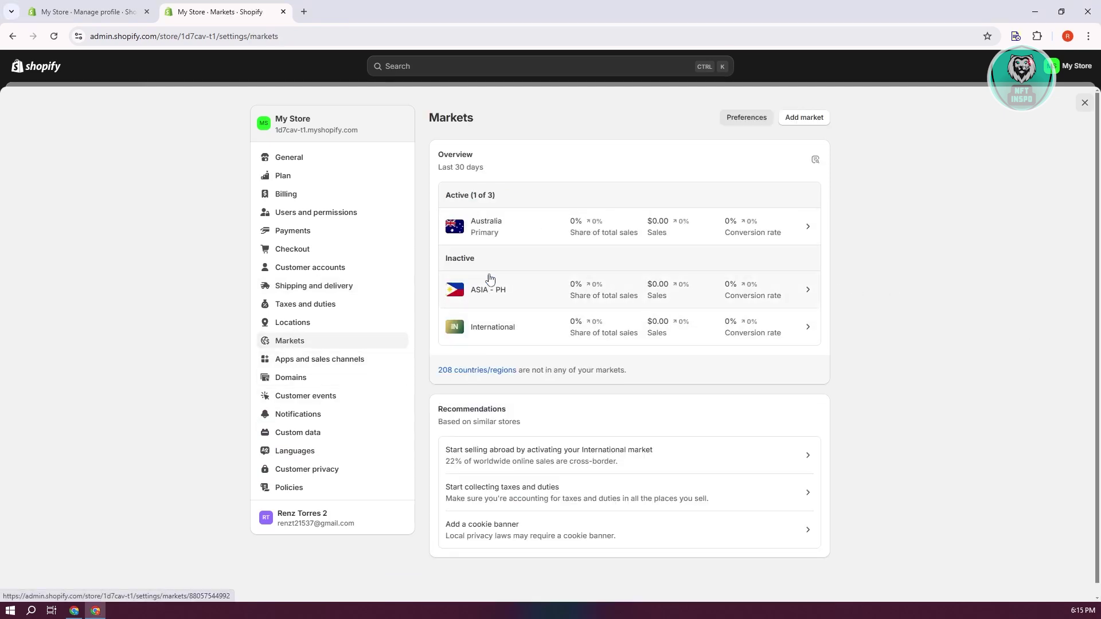
left_click(495, 294)
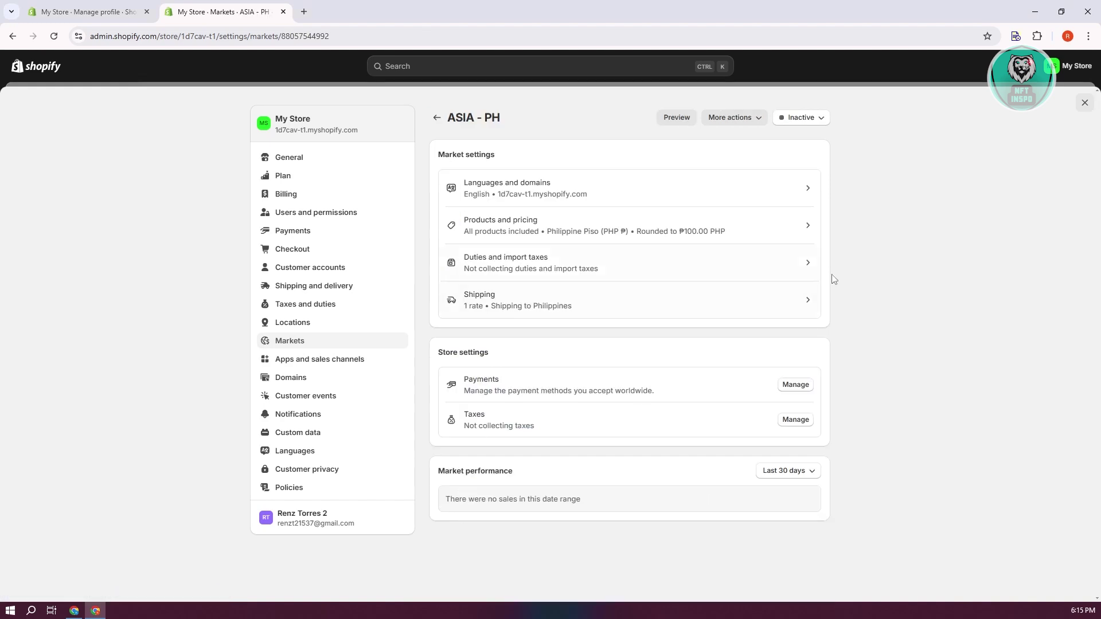
left_click(822, 118)
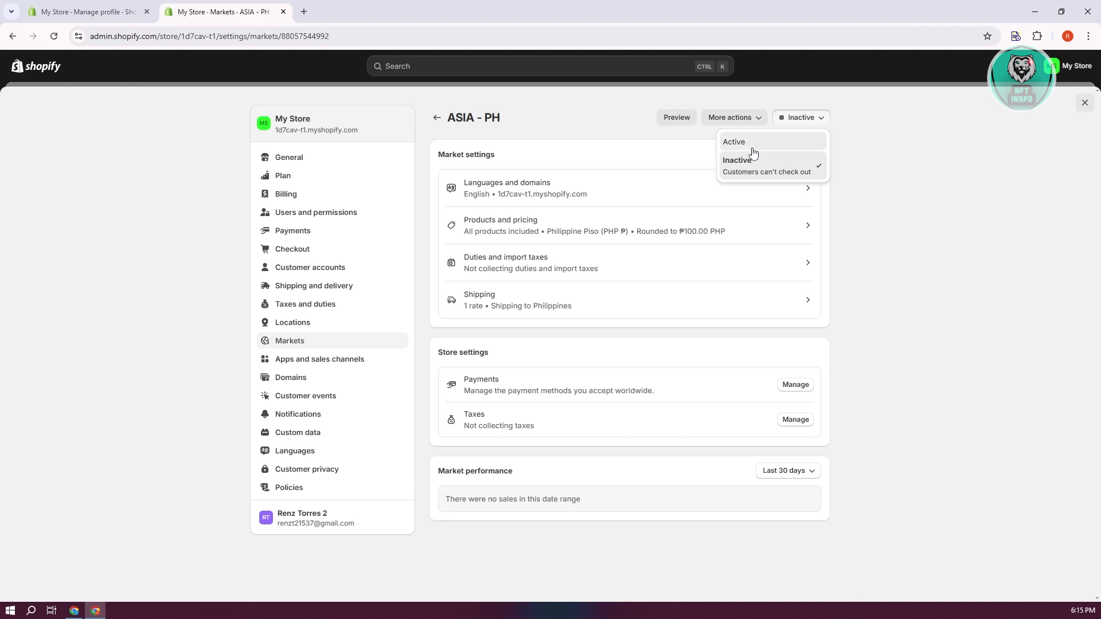
left_click(753, 144)
left_click(717, 66)
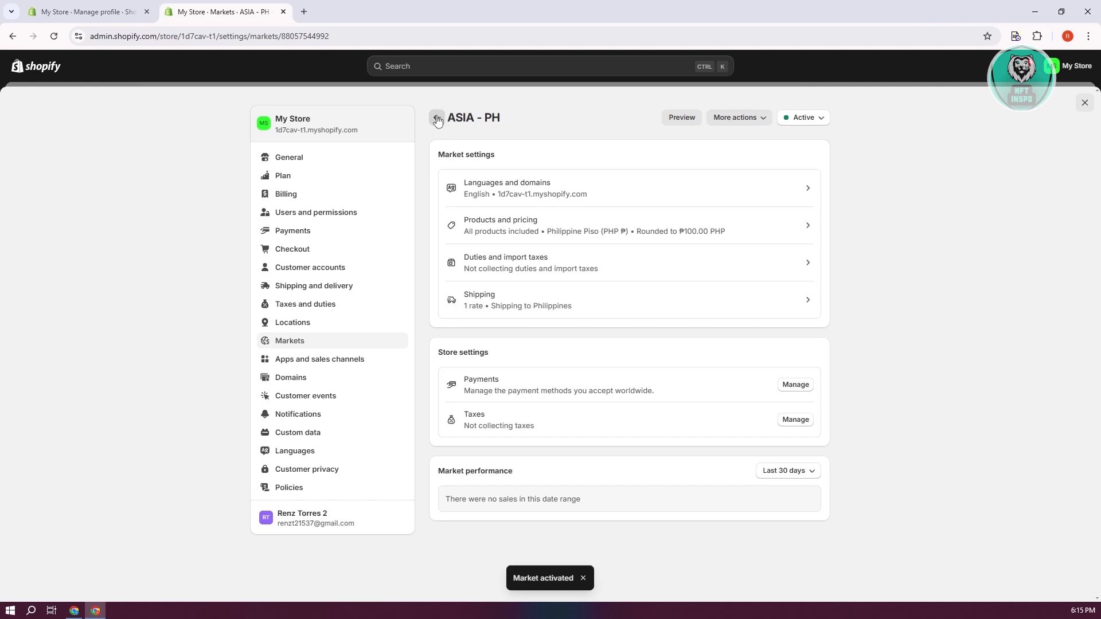
Add TEST PRODUCT and TEST PRODUCT 2 to the asia - ph shipping profile and save.
left_click(329, 289)
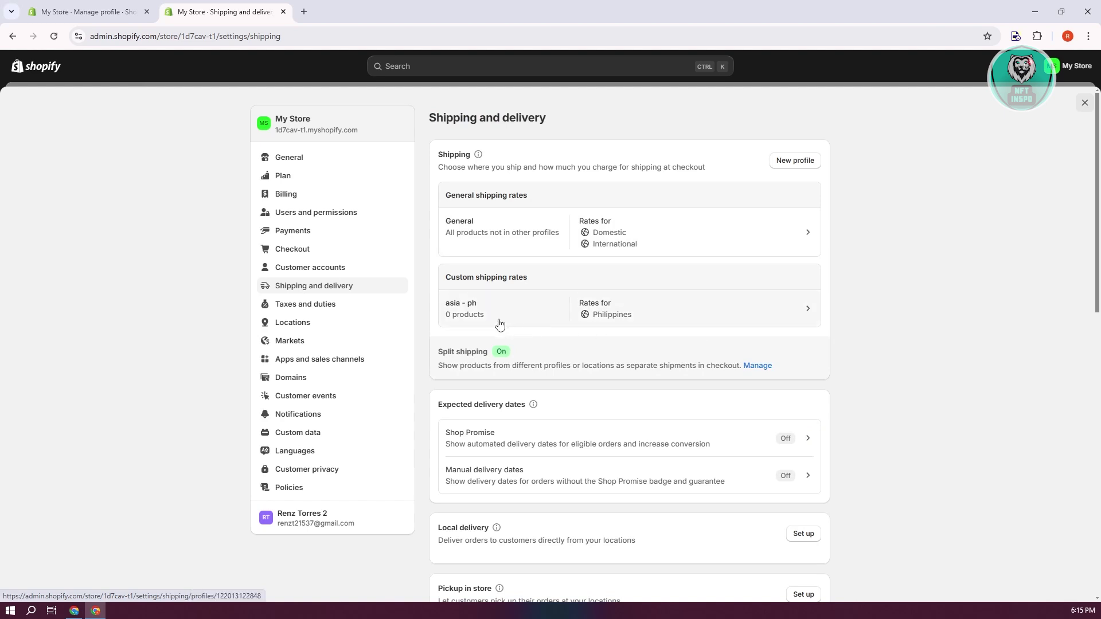
left_click(675, 321)
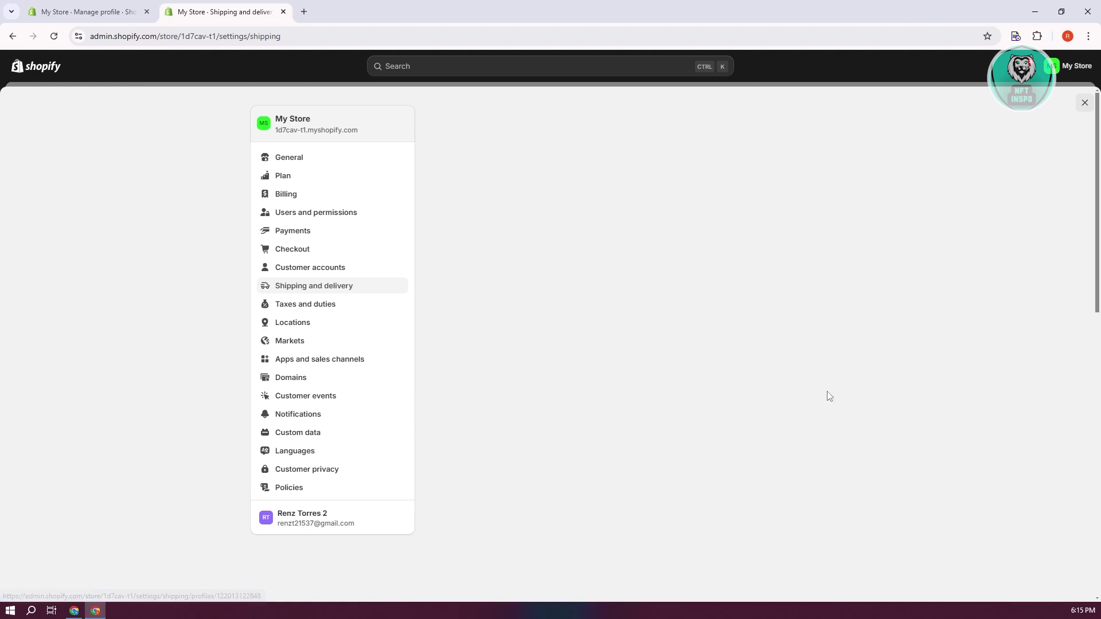
left_click(504, 263)
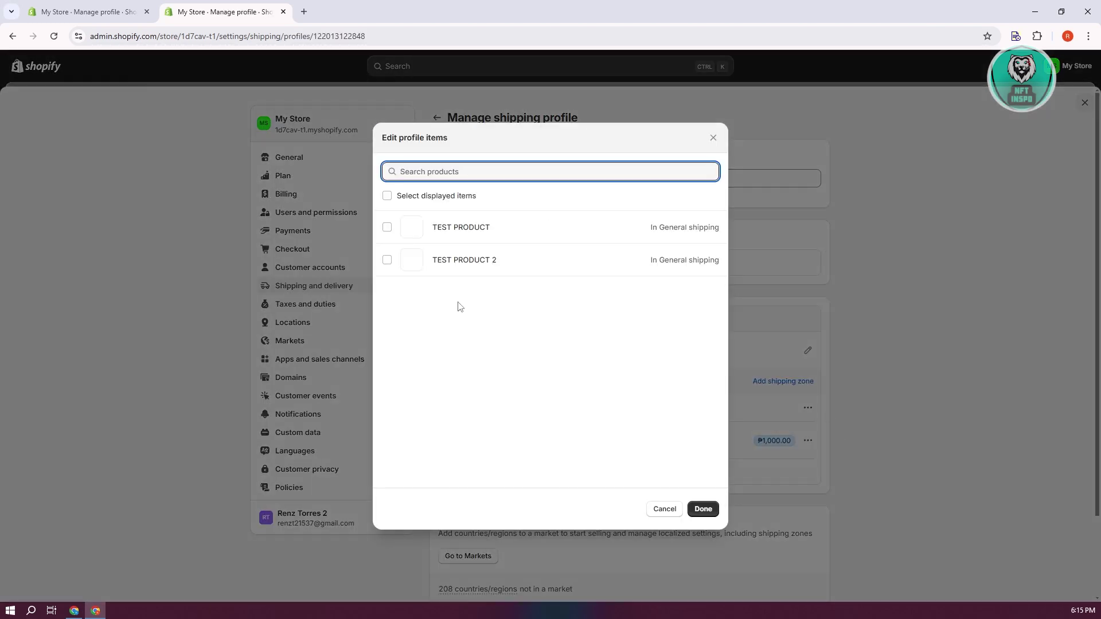
left_click(387, 227)
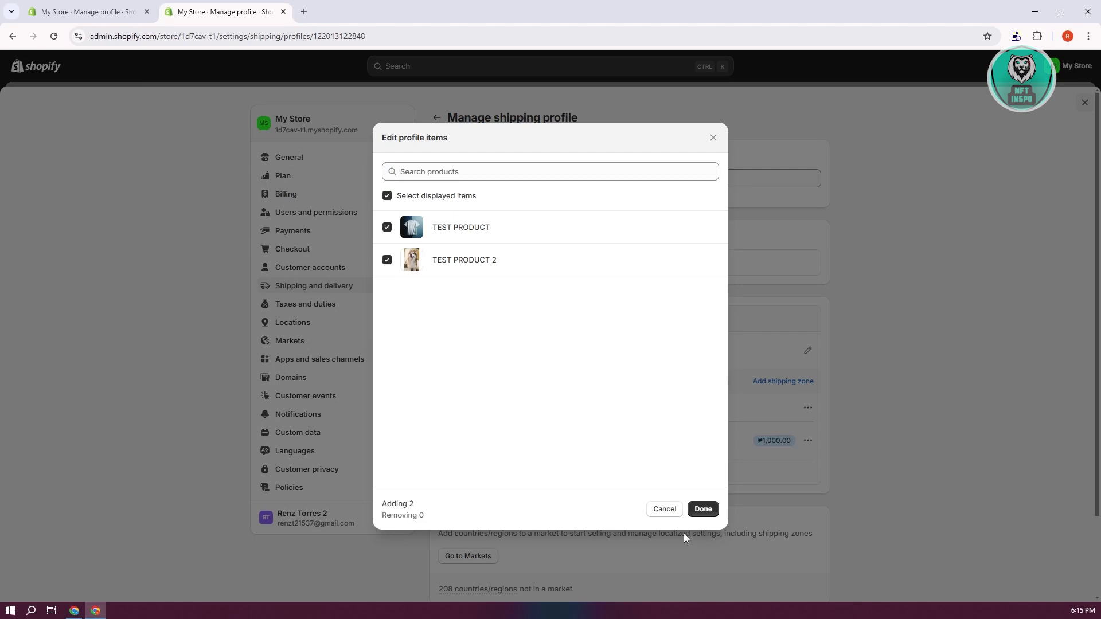
left_click(701, 509)
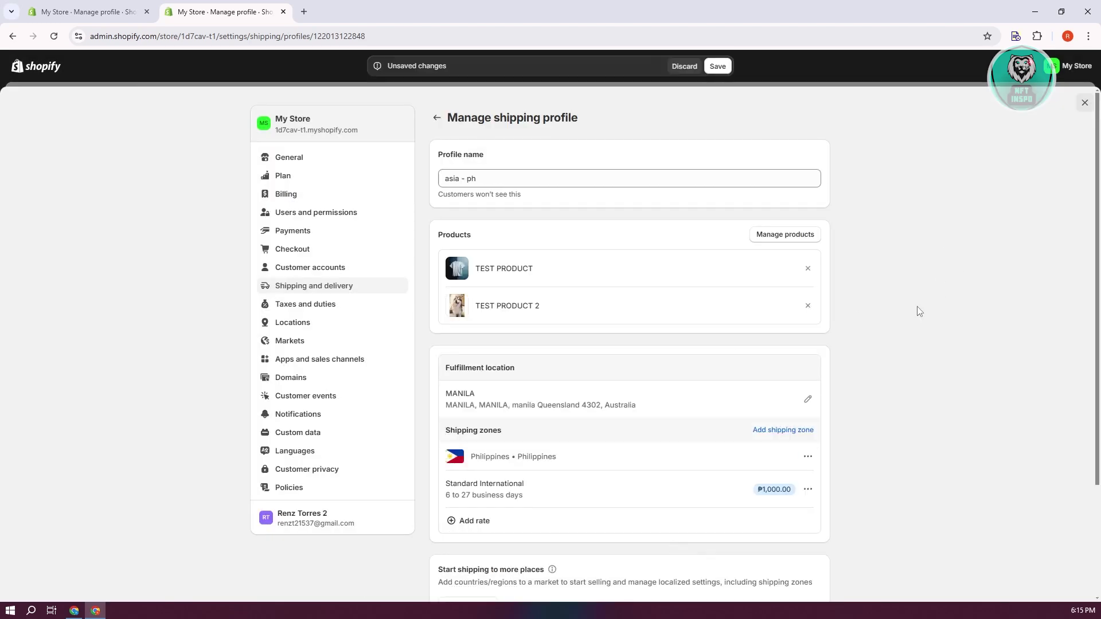
scroll(831, 288, "down", 3)
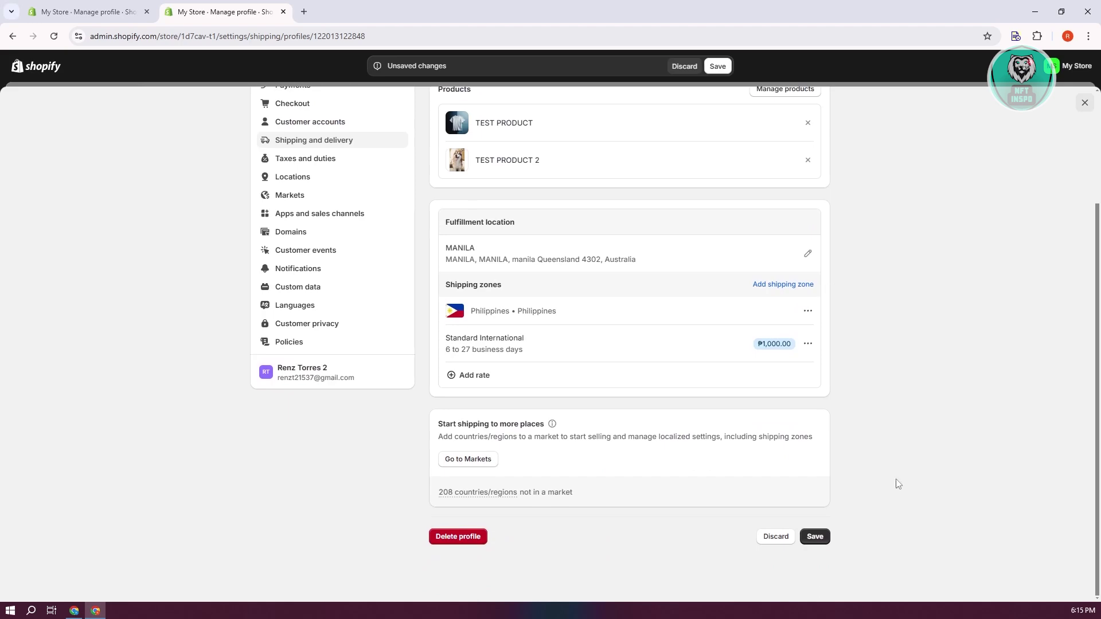
left_click(814, 536)
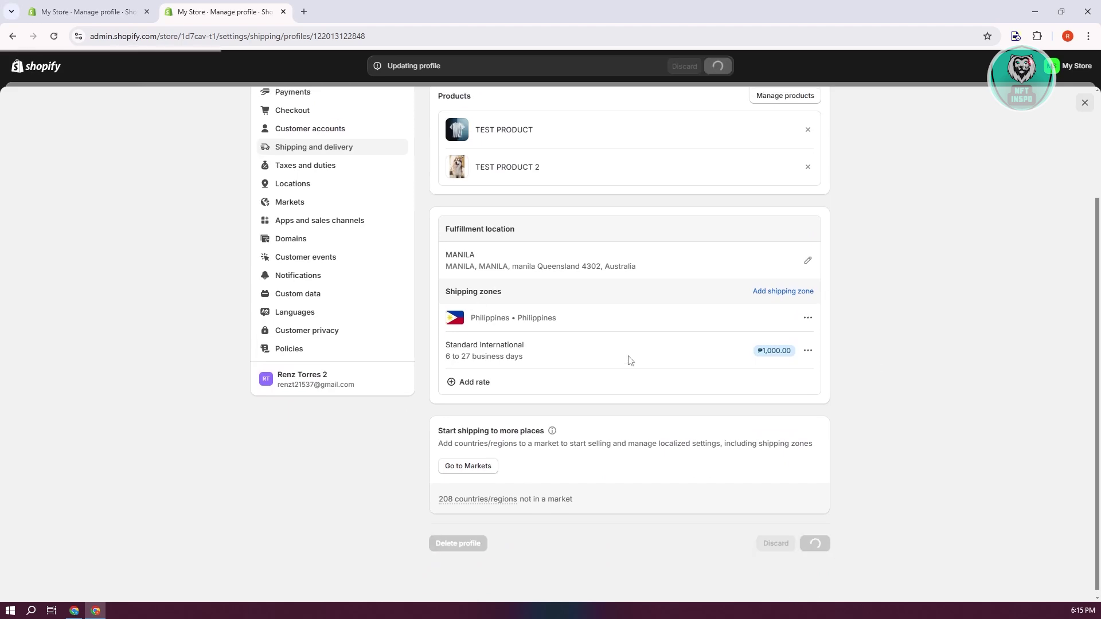
left_click(327, 286)
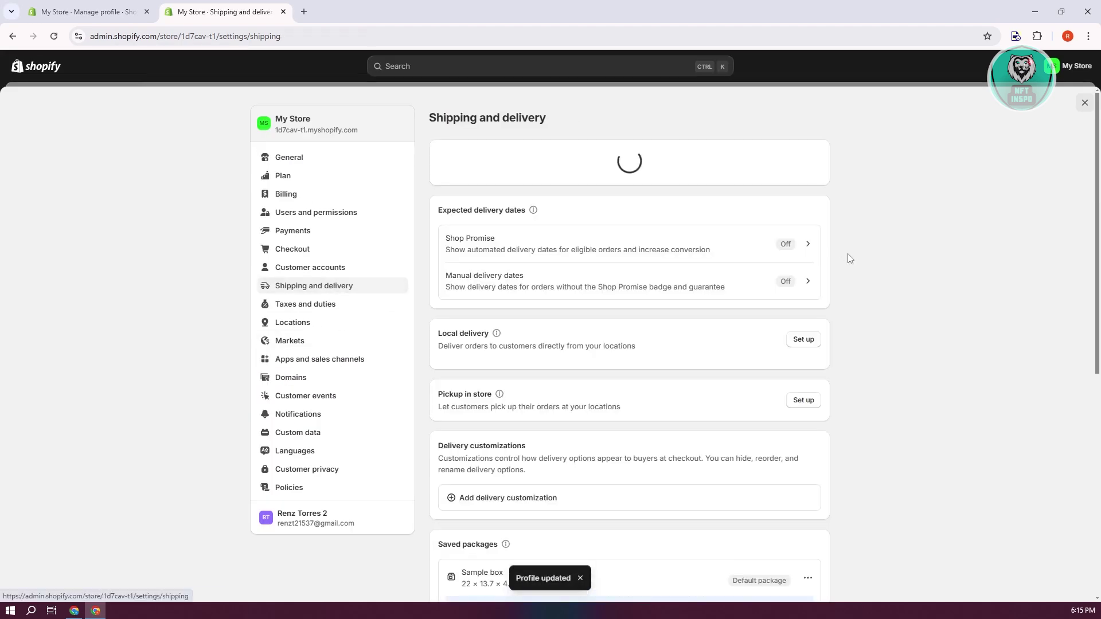